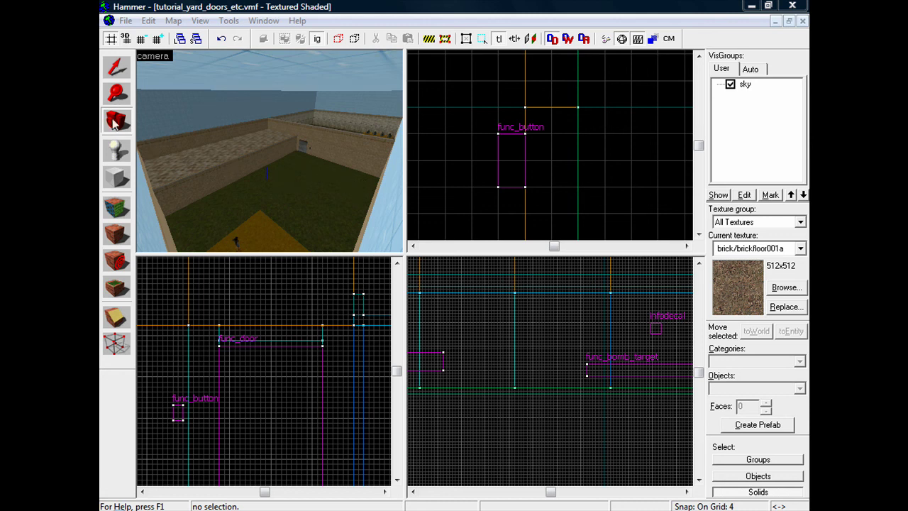
# - Inspect the yard, the red-floored room and the stone wall between them in the 3D view
pyautogui.moveTo(281, 139); pyautogui.dragTo(270, 150)
pyautogui.press('w')
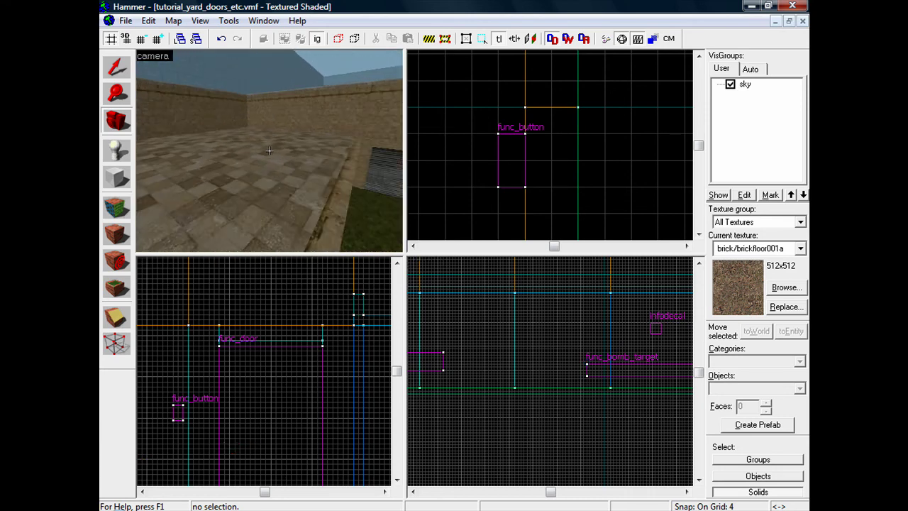
pyautogui.press('w')
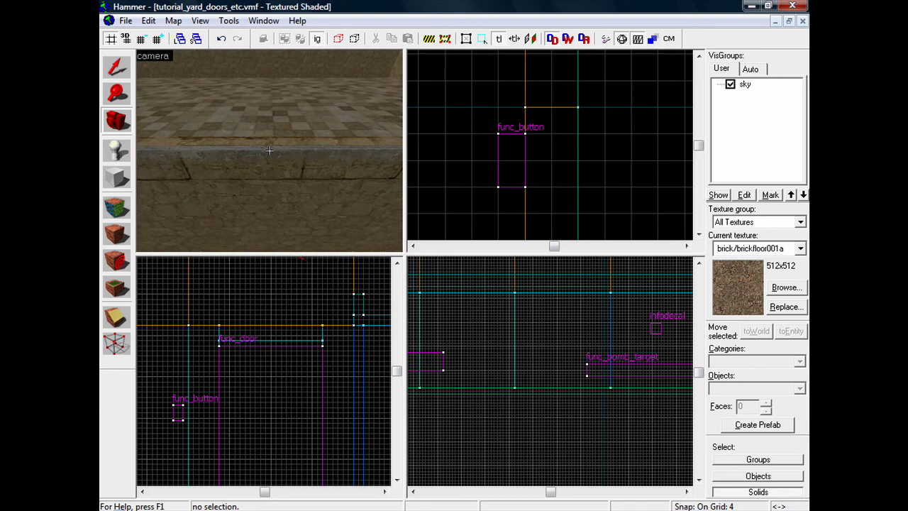
pyautogui.press('w')
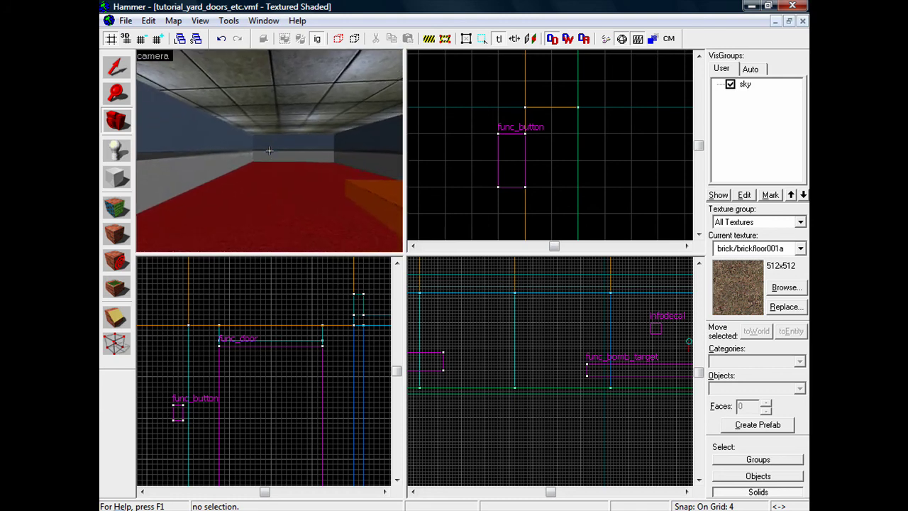
pyautogui.press('w')
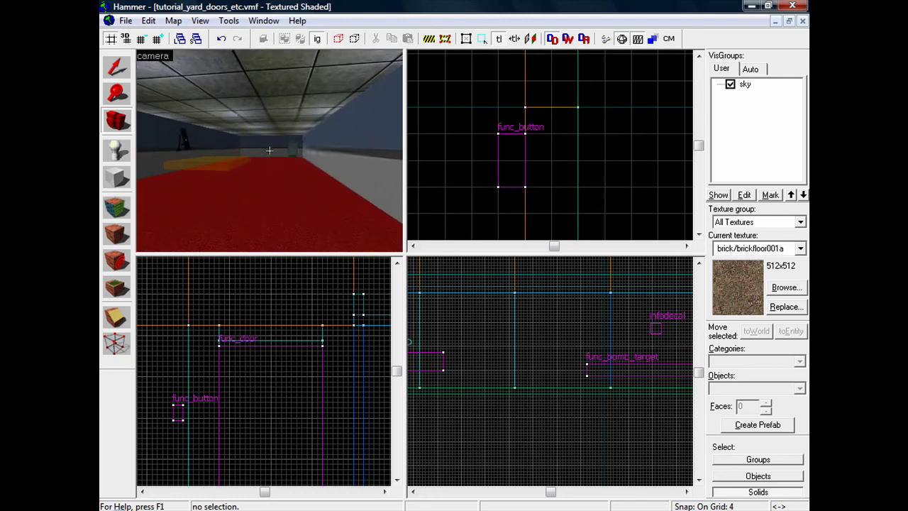
pyautogui.press('w')
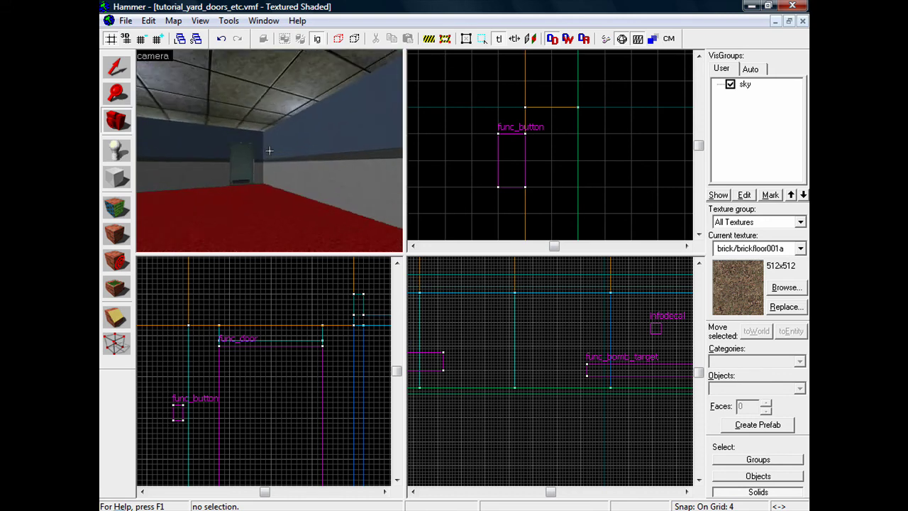
pyautogui.press('w')
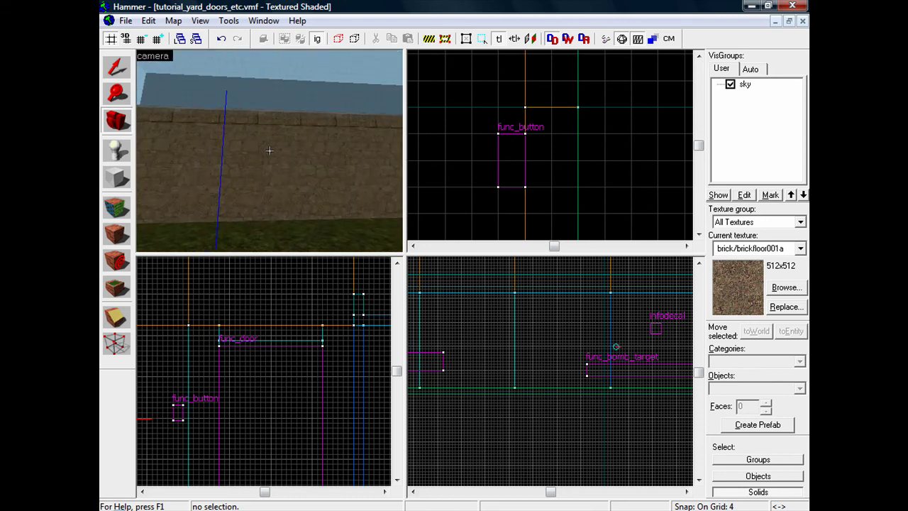
pyautogui.press('z')
# - Select the yard's stone wall and draw a block outline about 8 wide and 40 high at its base, matching the wall's thickness
pyautogui.click(267, 195)
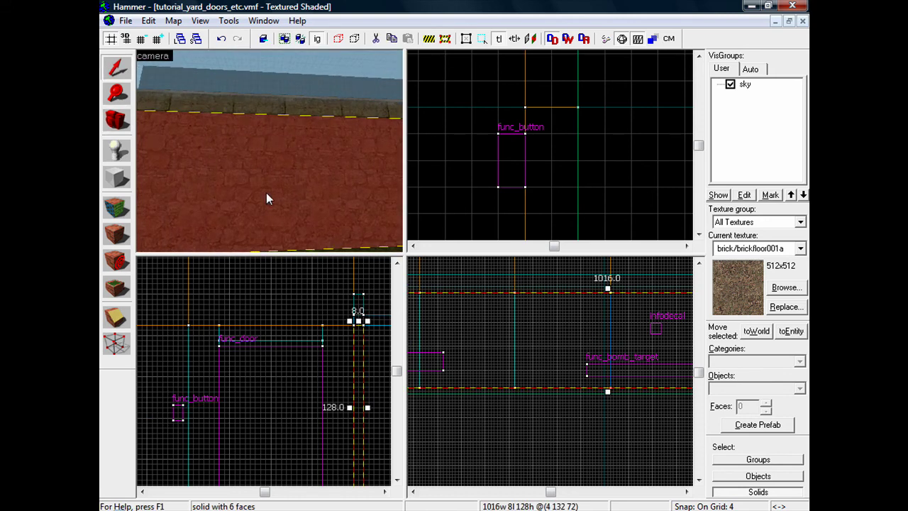
pyautogui.click(116, 178)
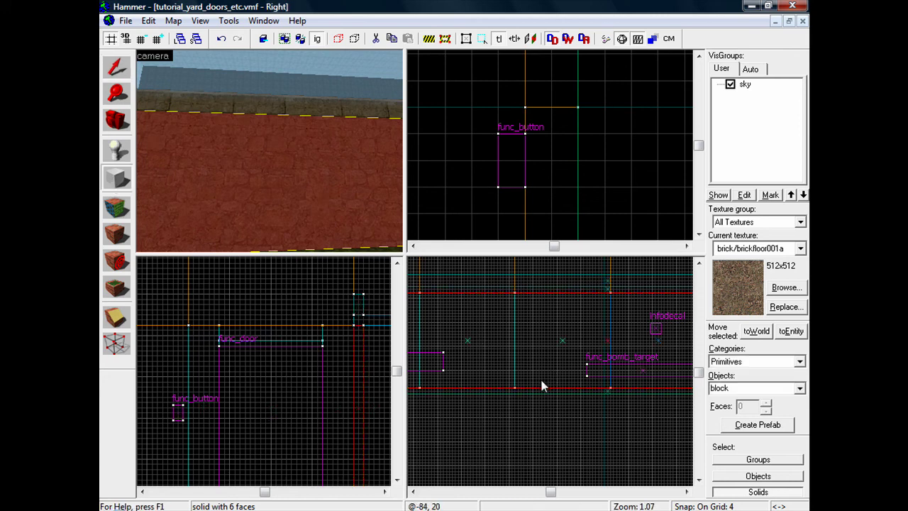
pyautogui.moveTo(533, 386); pyautogui.dragTo(538, 364)
pyautogui.scroll(5, 538, 364)
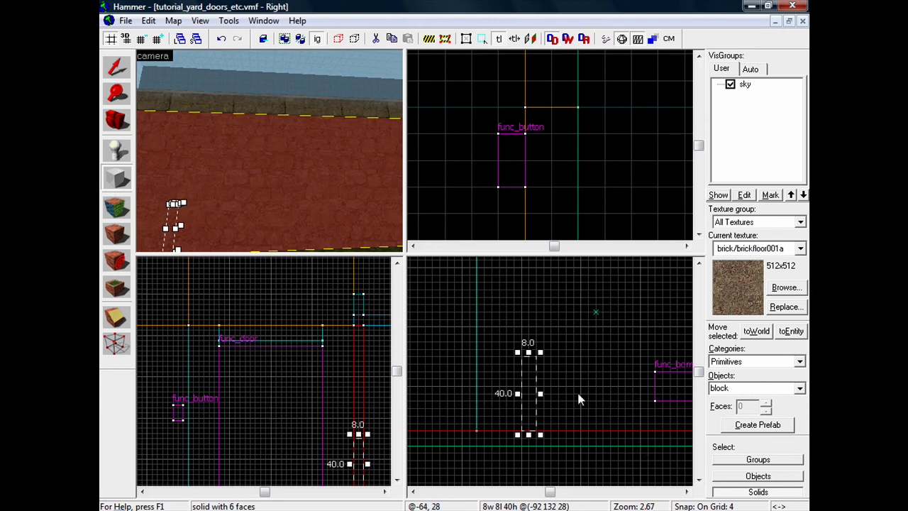
# - On an 8-unit grid, raise the block outline 40 units up the wall and enlarge it to 104 wide by 64 high
pyautogui.press(']')
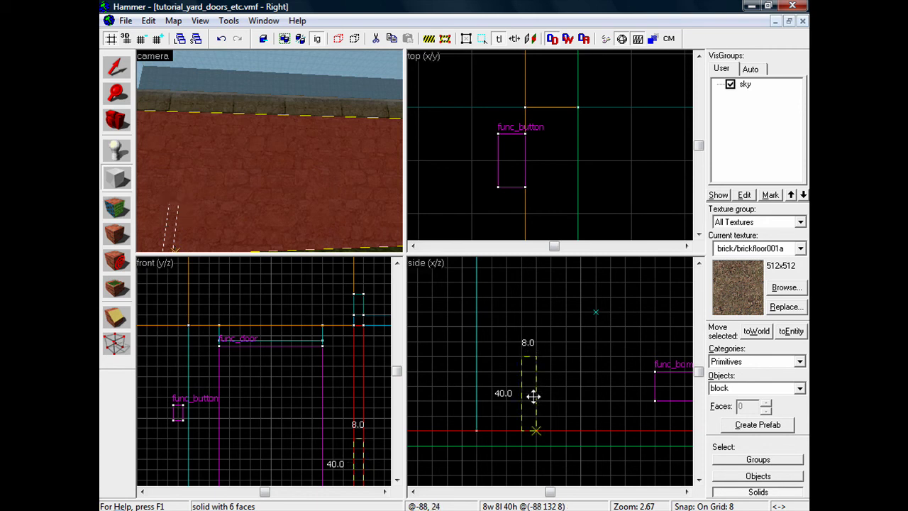
pyautogui.moveTo(533, 397); pyautogui.dragTo(532, 323)
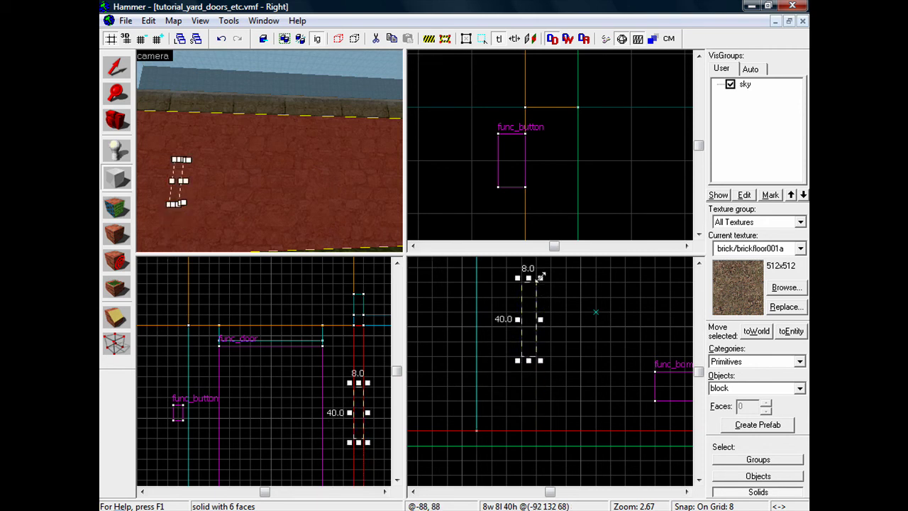
pyautogui.moveTo(541, 277); pyautogui.dragTo(653, 303)
pyautogui.scroll(-2, 659, 270)
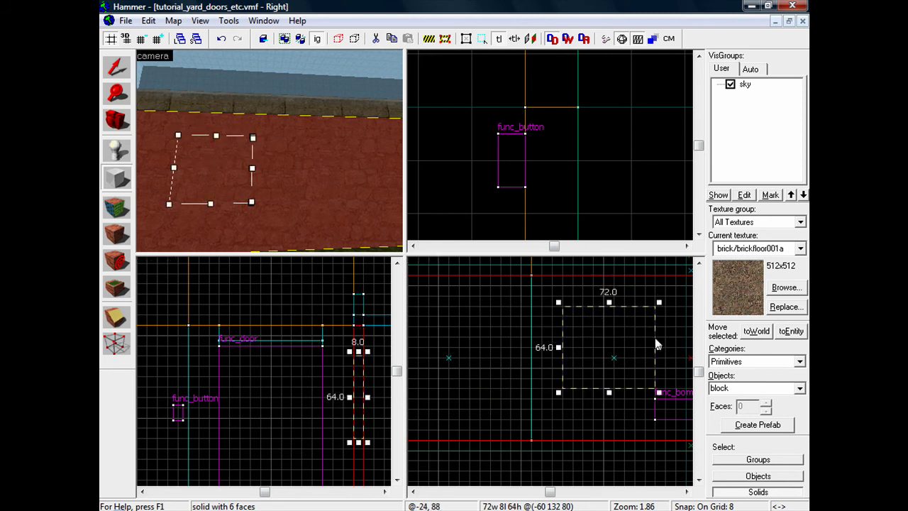
pyautogui.moveTo(658, 346)
pyautogui.mouseDown()
pyautogui.moveTo(690, 346)
pyautogui.moveTo(630, 345)
pyautogui.moveTo(645, 345)
pyautogui.mouseUp()
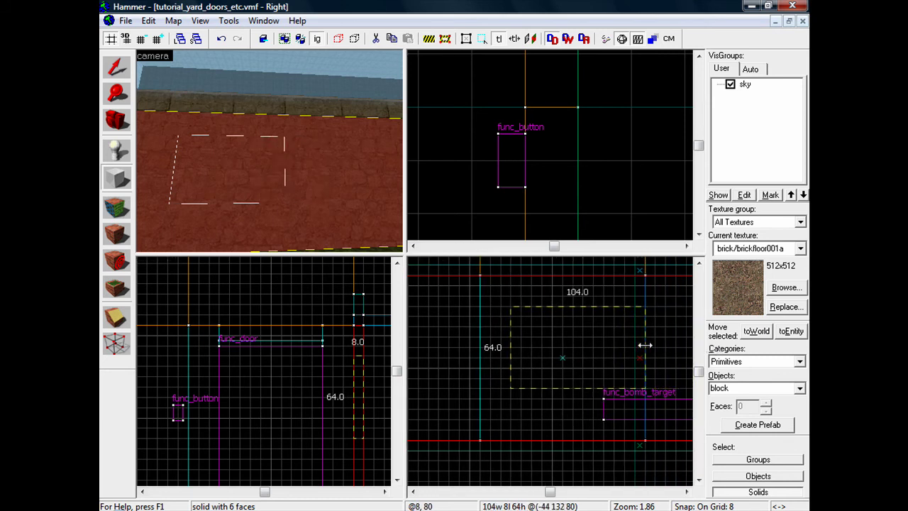
pyautogui.moveTo(645, 345); pyautogui.dragTo(647, 349)
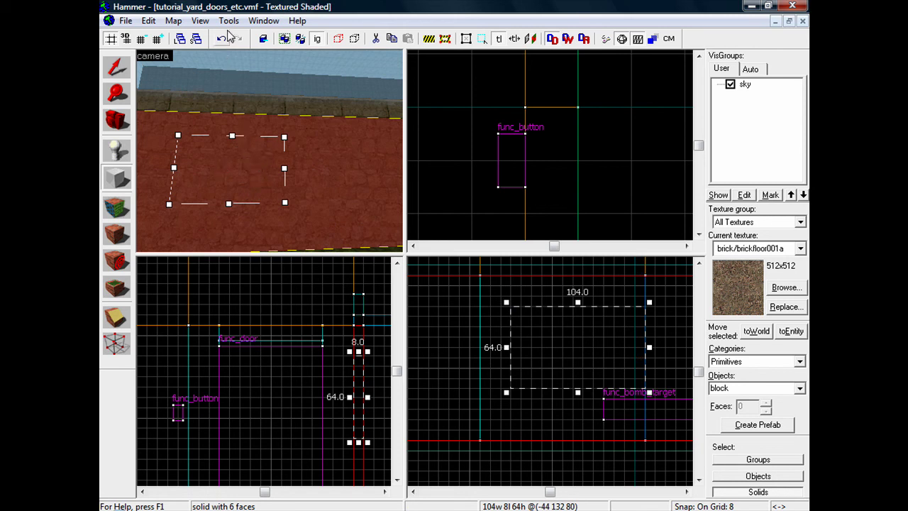
# - Create the outlined block with the tools/toolsnodraw texture and carve its shape out of the stone wall
pyautogui.click(785, 287)
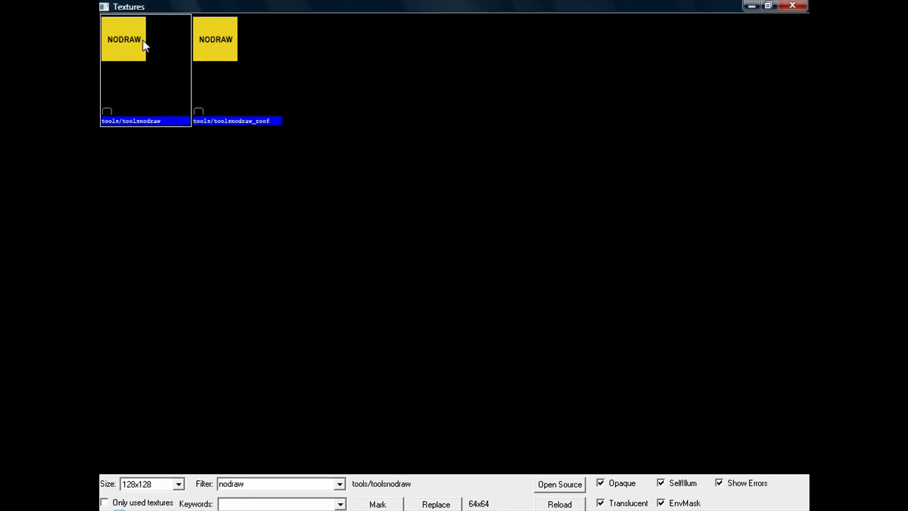
pyautogui.doubleClick(143, 40)
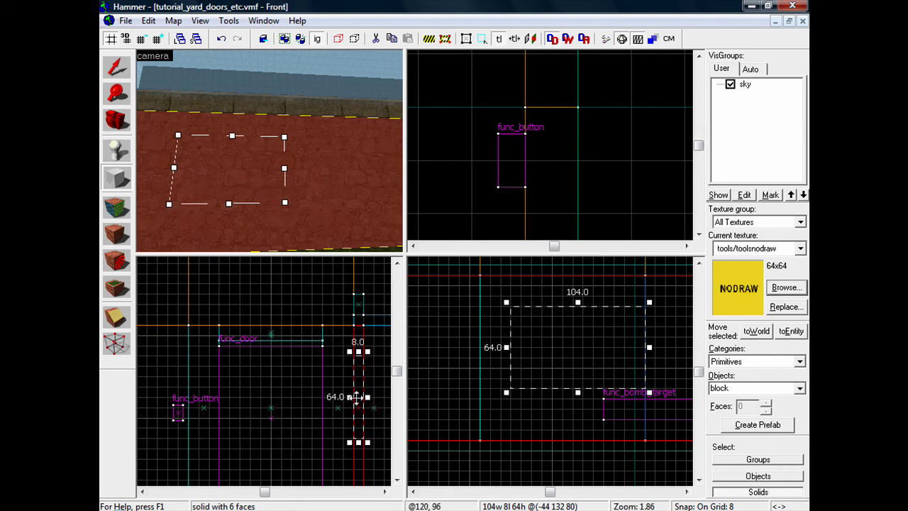
pyautogui.press('Return')
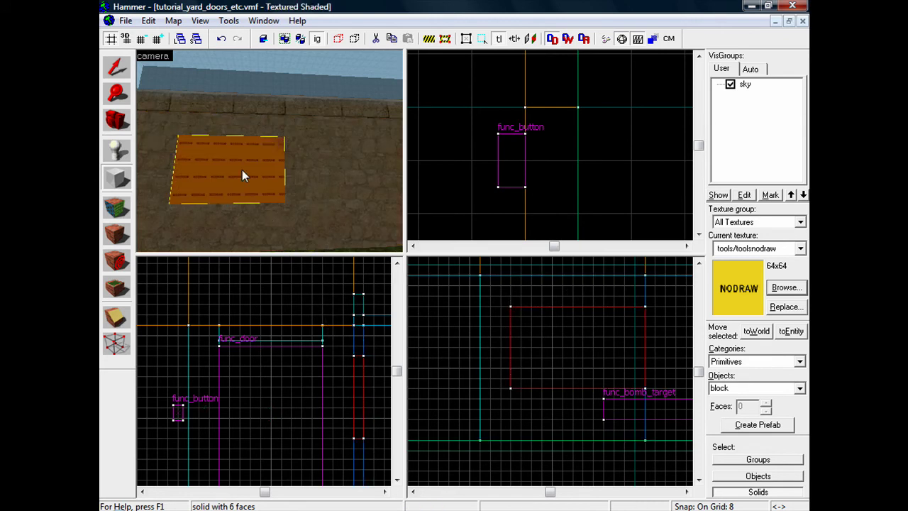
pyautogui.click(226, 21)
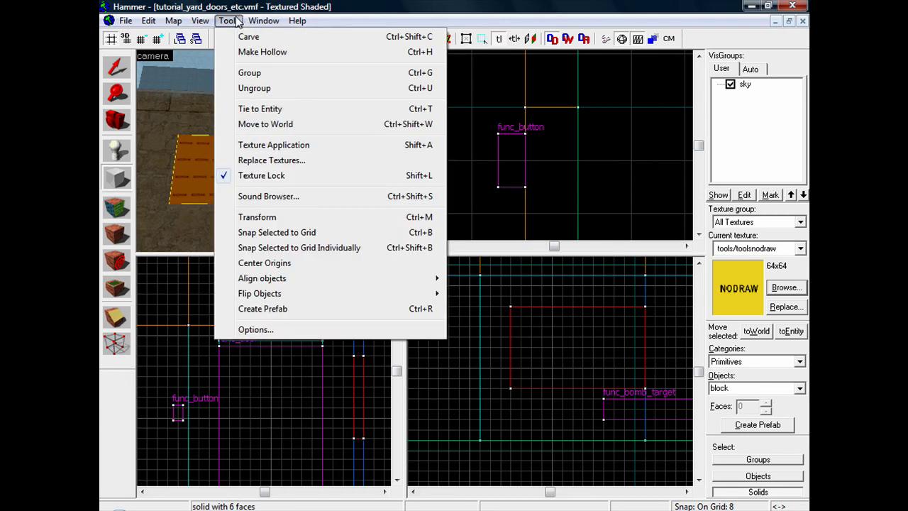
pyautogui.click(239, 38)
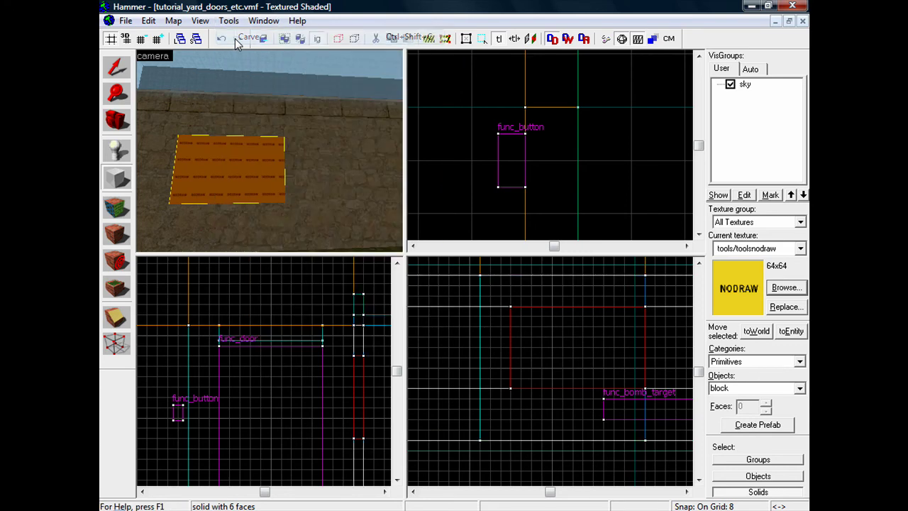
pyautogui.click(120, 69)
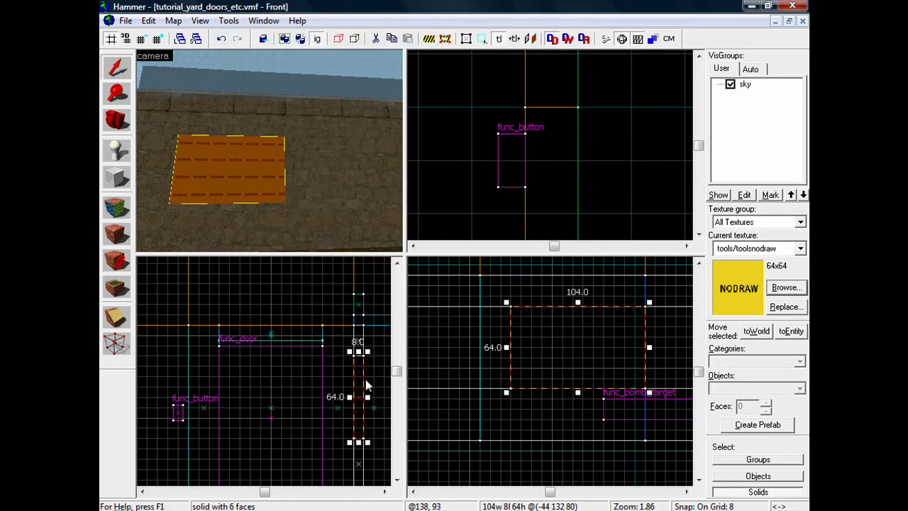
# - Move the nodraw block out of the wall to check the carved opening, and undo the move
pyautogui.moveTo(359, 386)
pyautogui.mouseDown()
pyautogui.moveTo(303, 315)
pyautogui.moveTo(260, 316)
pyautogui.moveTo(213, 365)
pyautogui.moveTo(244, 310)
pyautogui.moveTo(270, 324)
pyautogui.mouseUp()
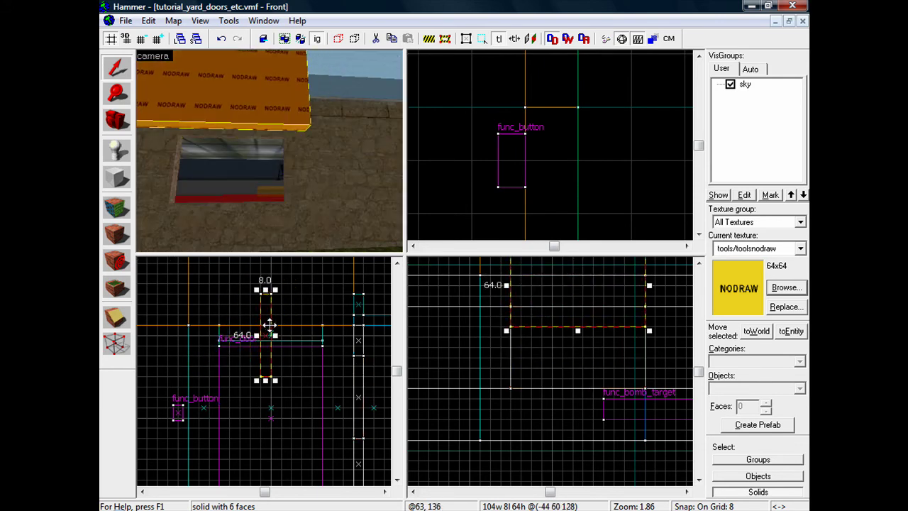
pyautogui.click(149, 20)
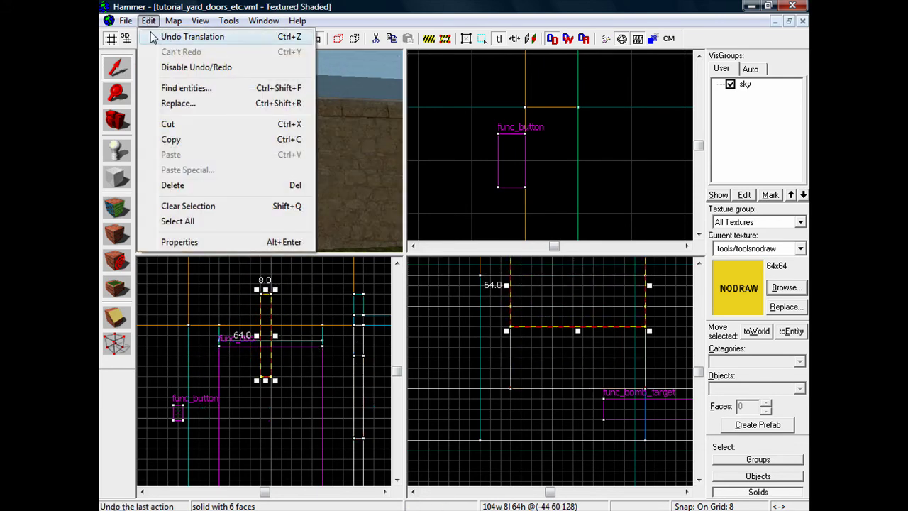
pyautogui.click(154, 37)
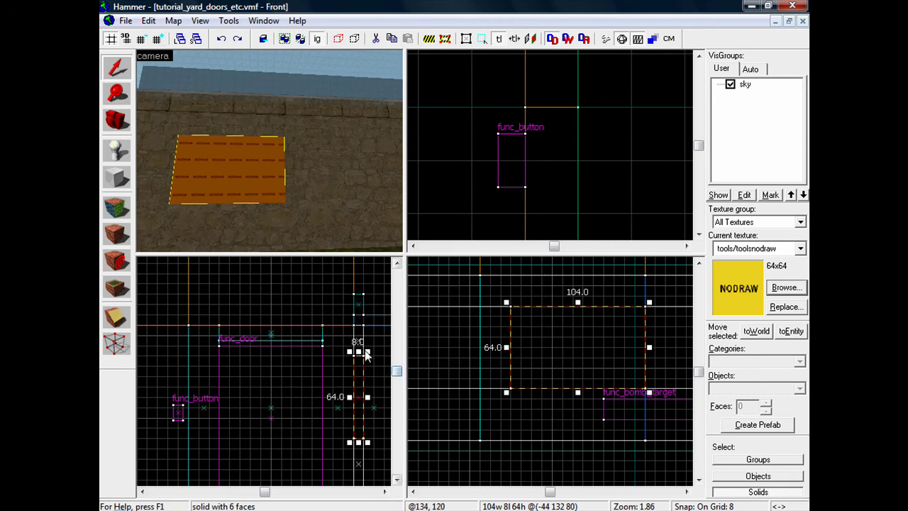
# - Thin the nodraw block to 2 units from both faces so it sits centred in the wall's thickness, refining the grid to 1
pyautogui.press('[')
pyautogui.press('[')
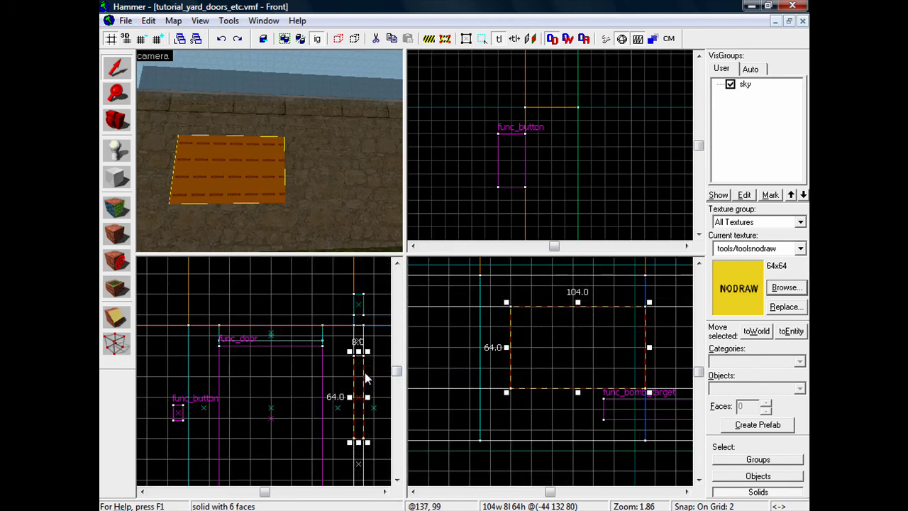
pyautogui.scroll(2, 366, 362)
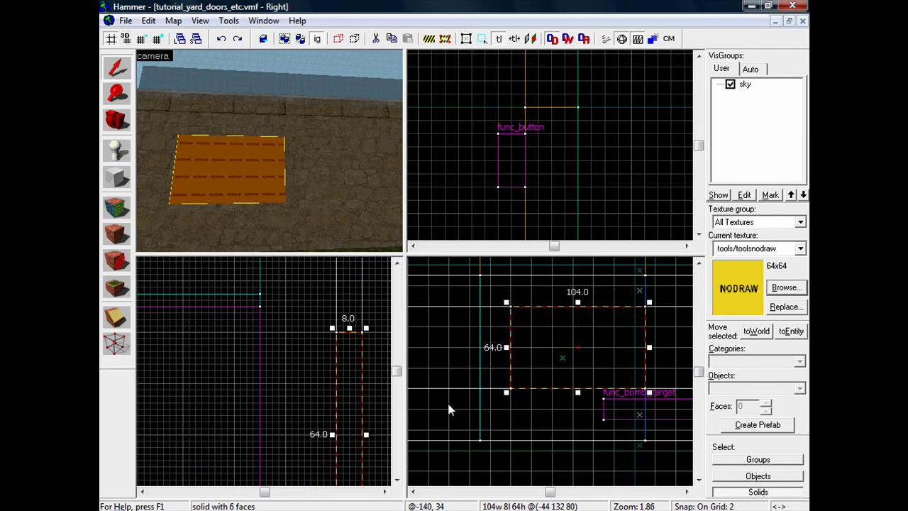
pyautogui.moveTo(364, 434); pyautogui.dragTo(333, 435)
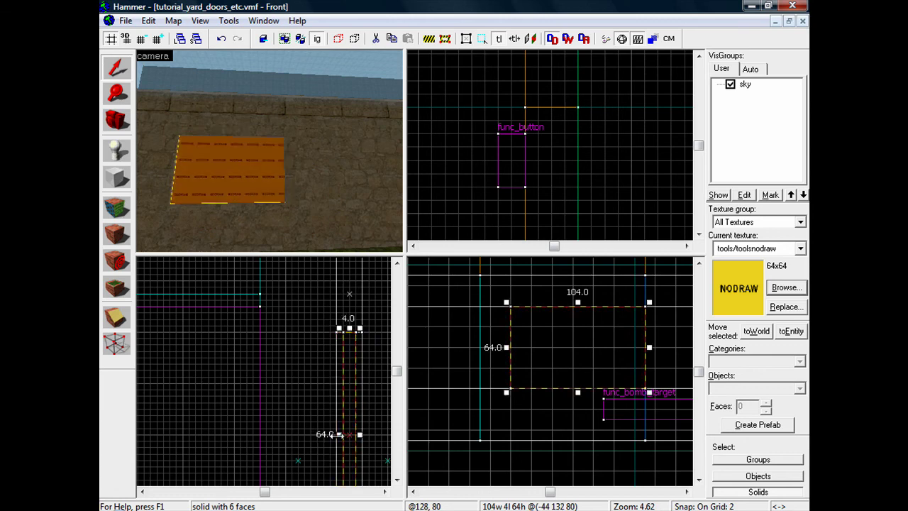
pyautogui.press('[')
pyautogui.scroll(5, 342, 434)
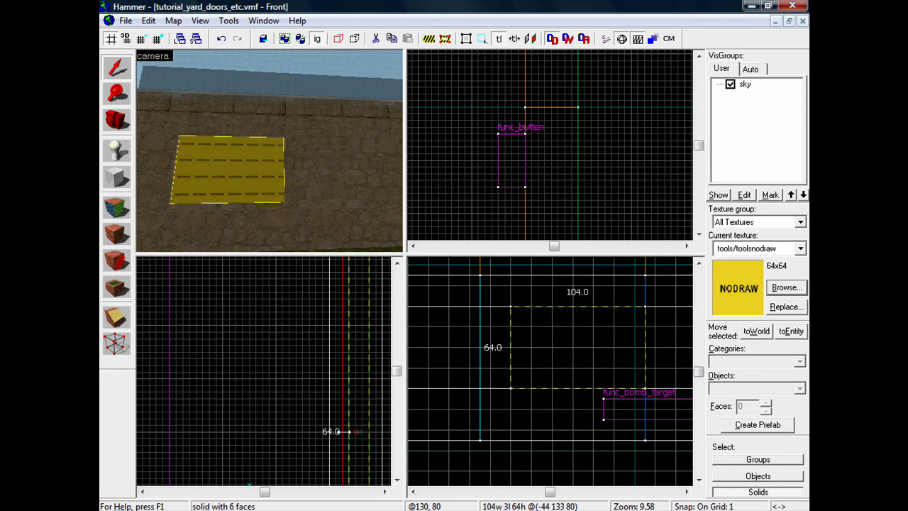
pyautogui.moveTo(342, 431); pyautogui.dragTo(363, 438)
pyautogui.scroll(-3, 363, 425)
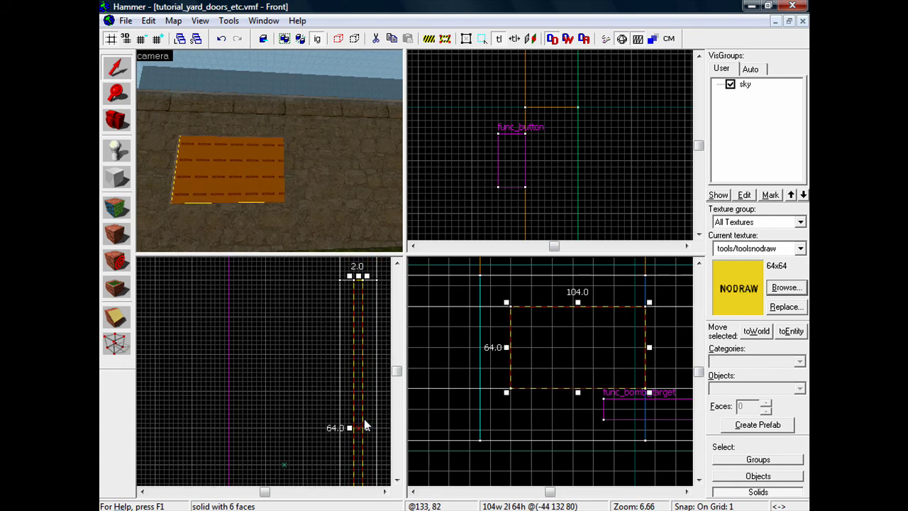
pyautogui.press('Down')
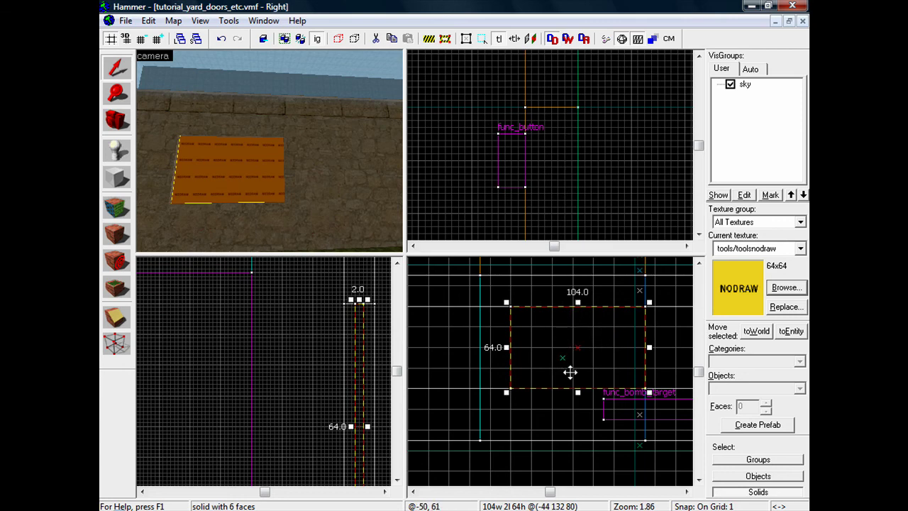
# - On a 4-unit grid, shrink the nodraw block to 96 wide by 56 high, leaving a 4-unit gap to each edge of the opening
pyautogui.press('[')
pyautogui.press('[')
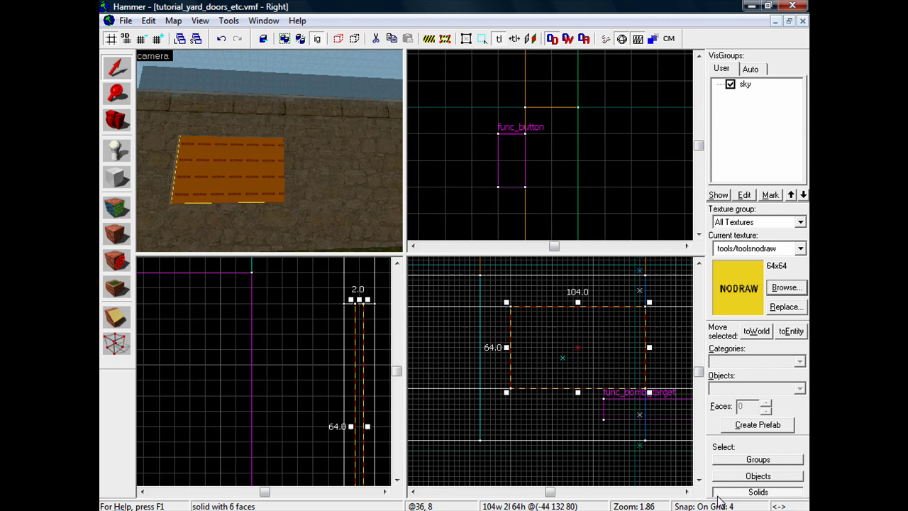
pyautogui.scroll(1, 589, 303)
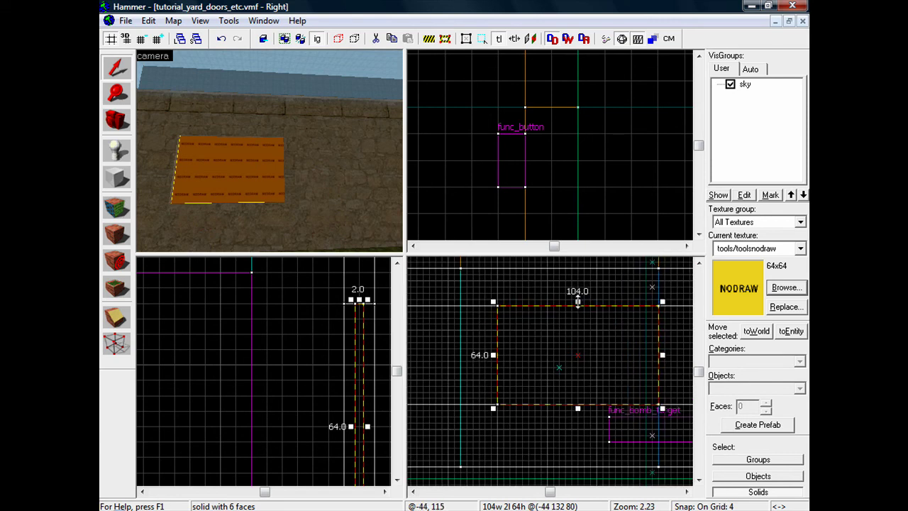
pyautogui.moveTo(577, 307); pyautogui.dragTo(577, 310)
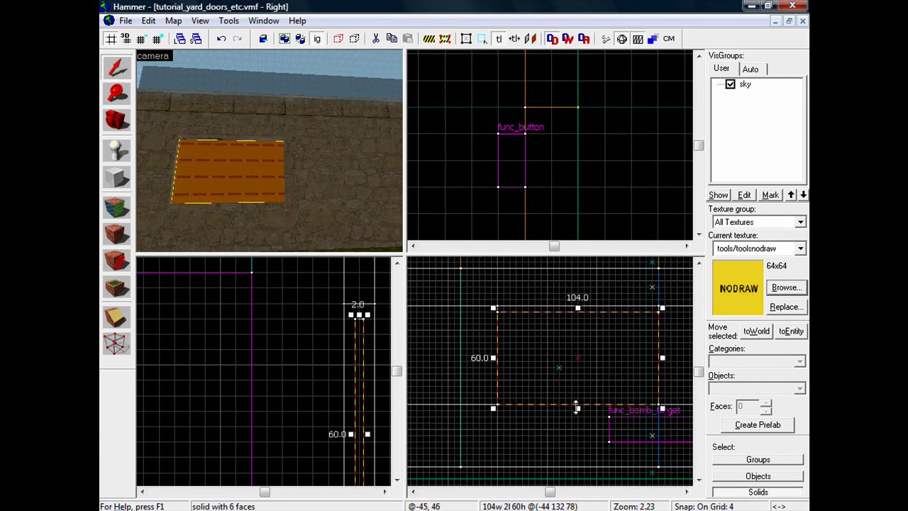
pyautogui.moveTo(578, 404); pyautogui.dragTo(578, 401)
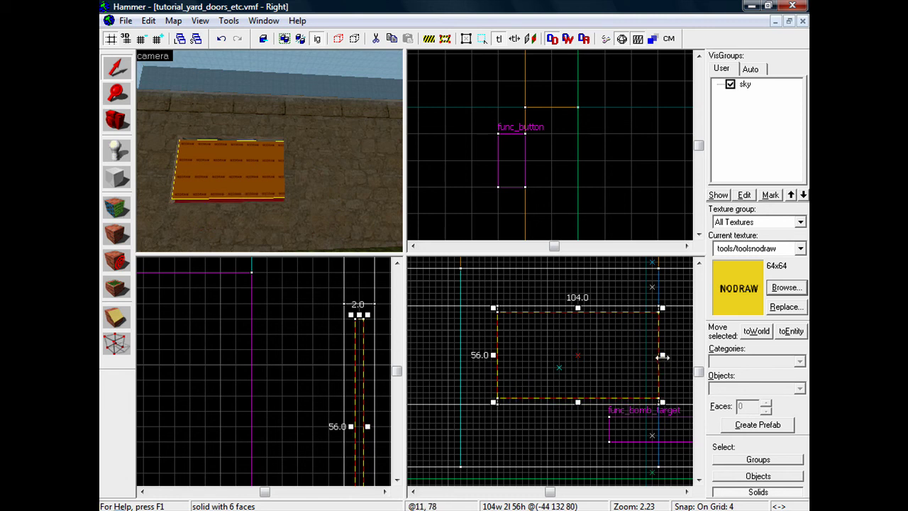
pyautogui.moveTo(659, 356); pyautogui.dragTo(654, 356)
pyautogui.moveTo(498, 355); pyautogui.dragTo(505, 355)
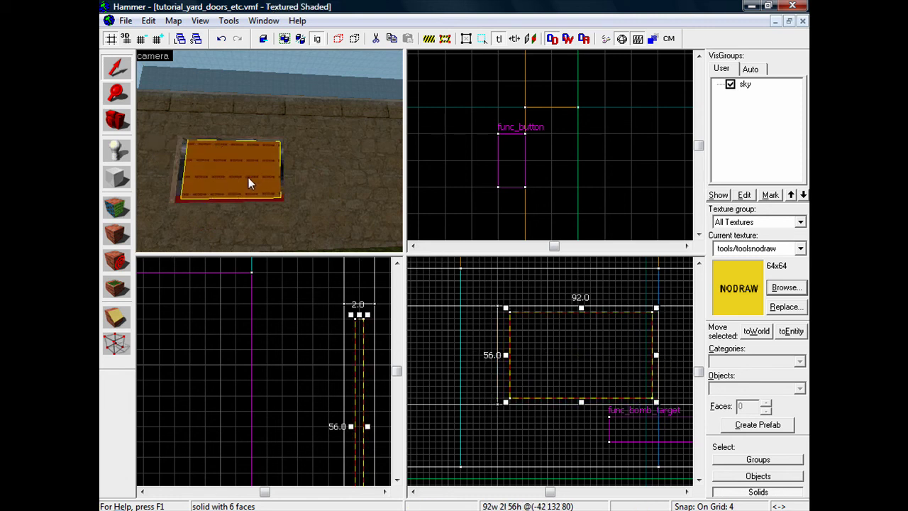
pyautogui.moveTo(506, 355); pyautogui.dragTo(501, 355)
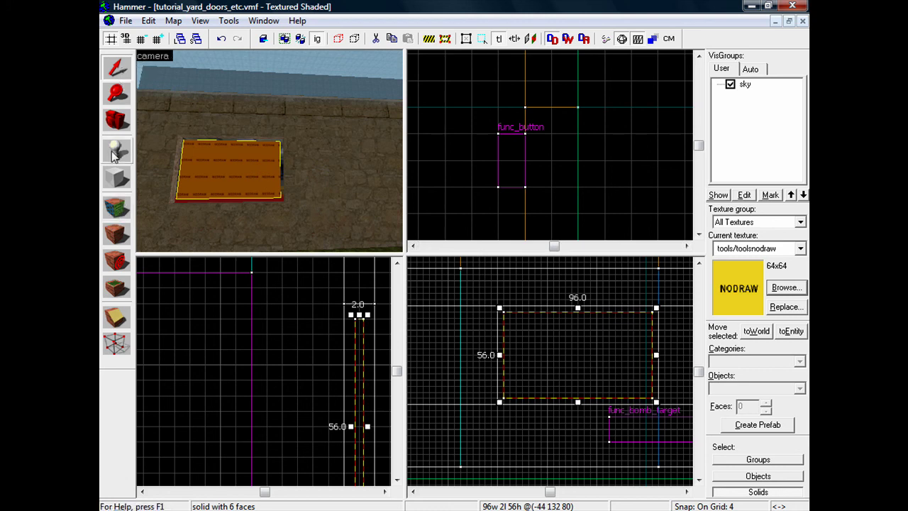
# - Outline a new block 104 wide by 4 high along the opening's upper edge, and widen it to 4 deep on a 2-unit grid
pyautogui.click(117, 178)
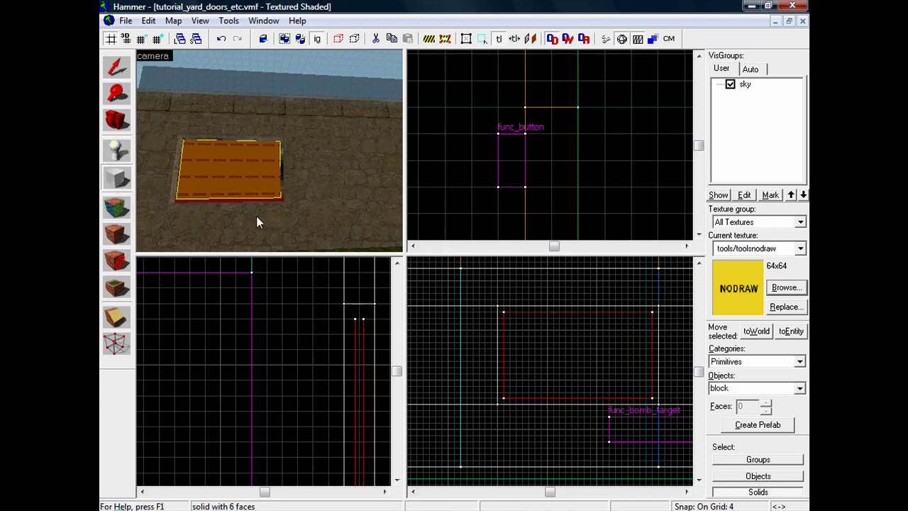
pyautogui.moveTo(499, 310); pyautogui.dragTo(661, 310)
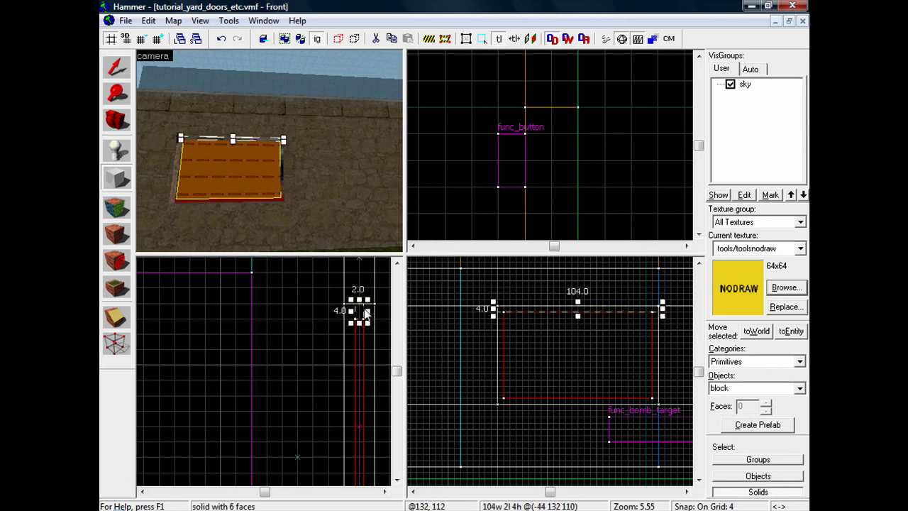
pyautogui.press('[')
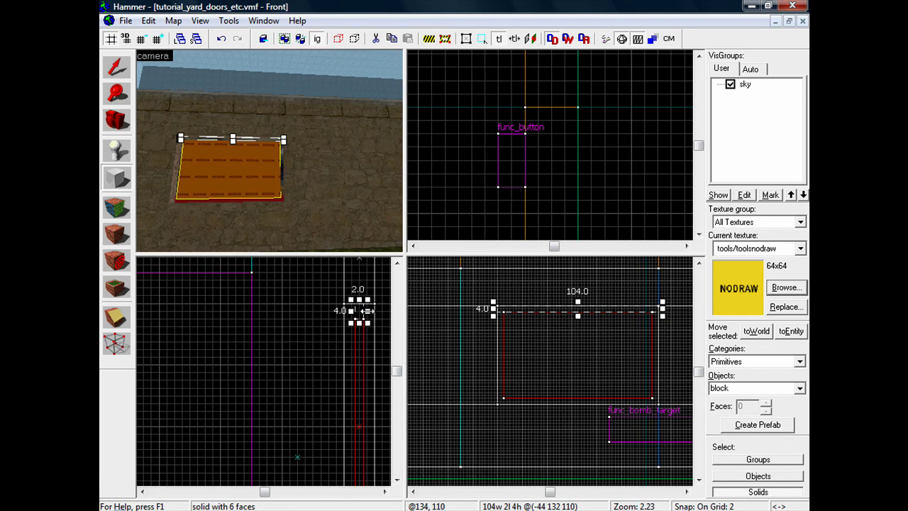
pyautogui.moveTo(363, 311); pyautogui.dragTo(349, 311)
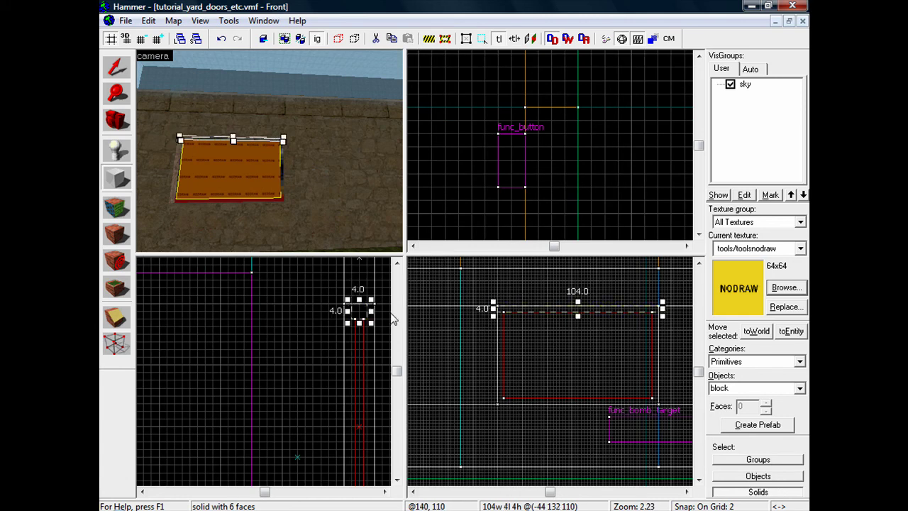
# - Filter the textures by "concret", choose concrete/concretefloor008a and create the upper frame strip from the outline
pyautogui.click(787, 288)
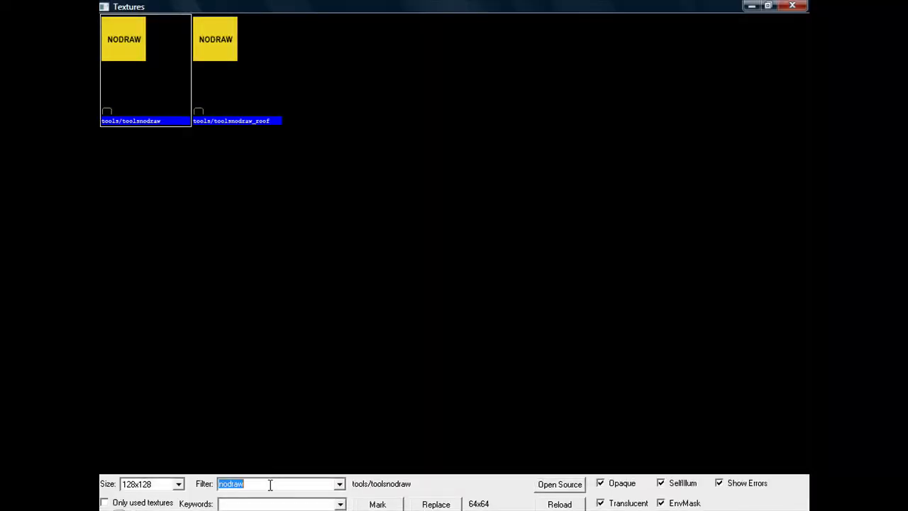
pyautogui.write('concret')
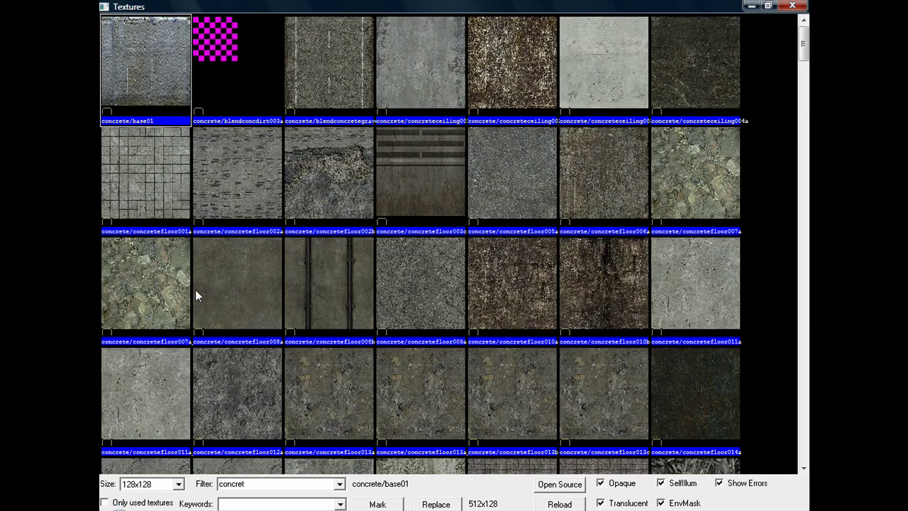
pyautogui.doubleClick(247, 285)
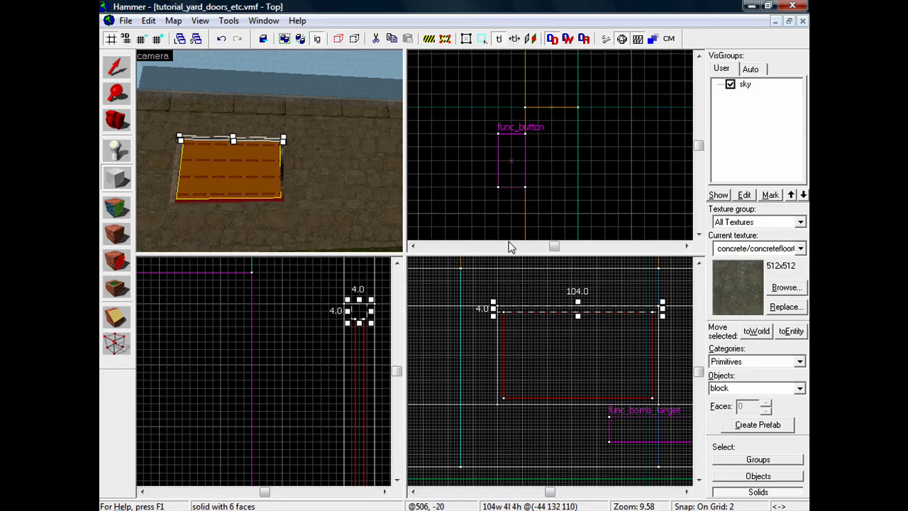
pyautogui.press('Escape')
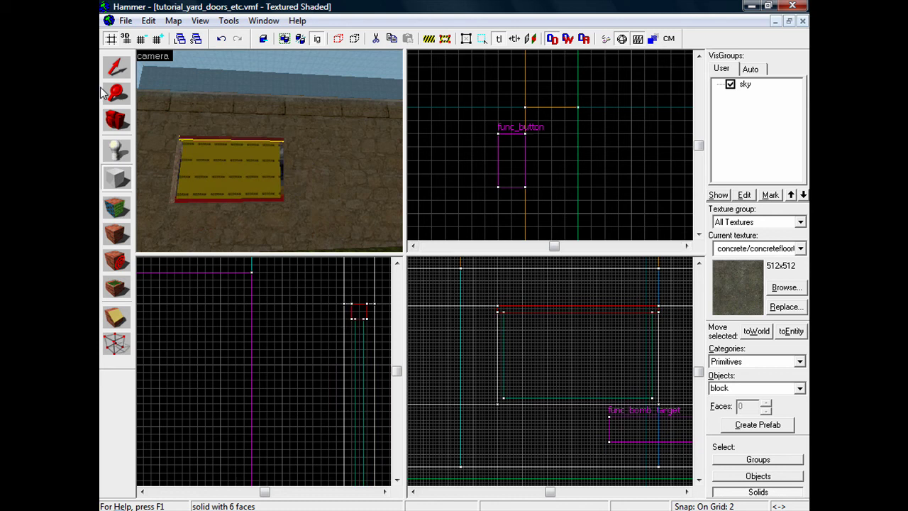
pyautogui.hotkey('shift', 's')
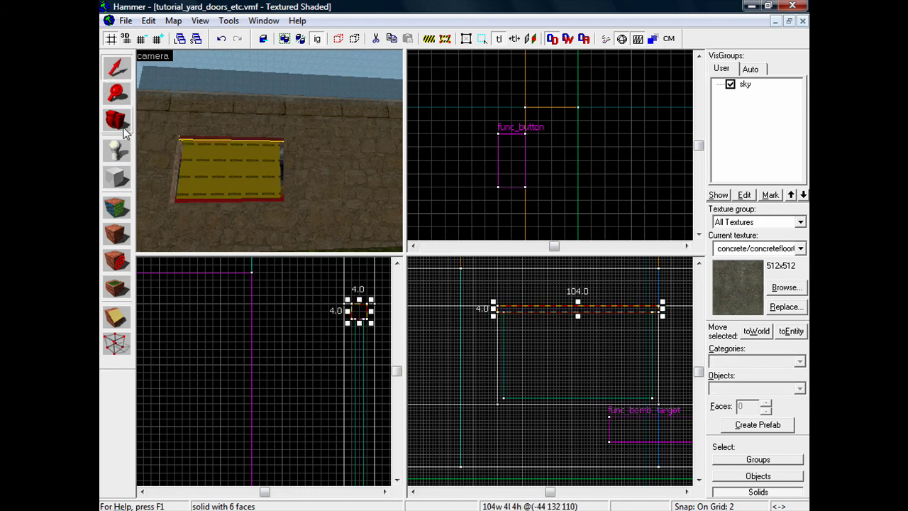
# - Create upright concrete frame strips, 4 wide by 56 high, in the gaps on both sides of the nodraw pane
pyautogui.click(117, 177)
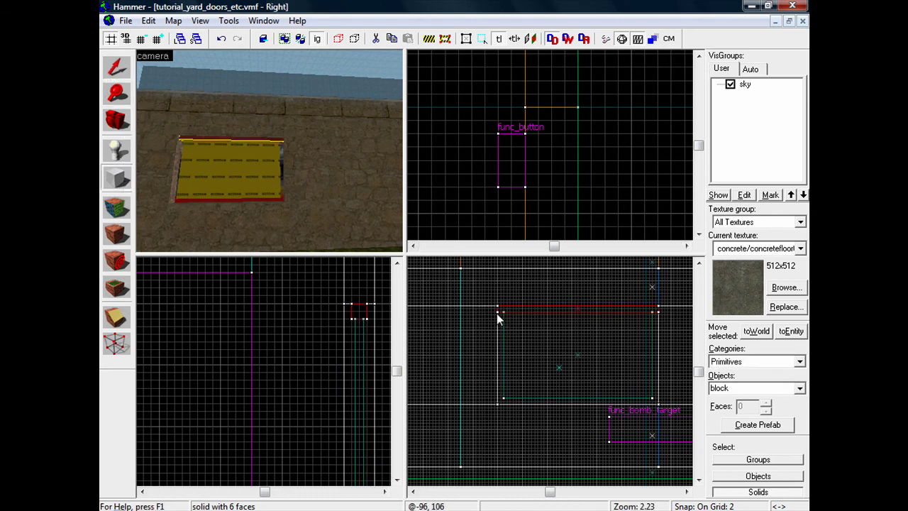
pyautogui.moveTo(498, 313); pyautogui.dragTo(517, 401)
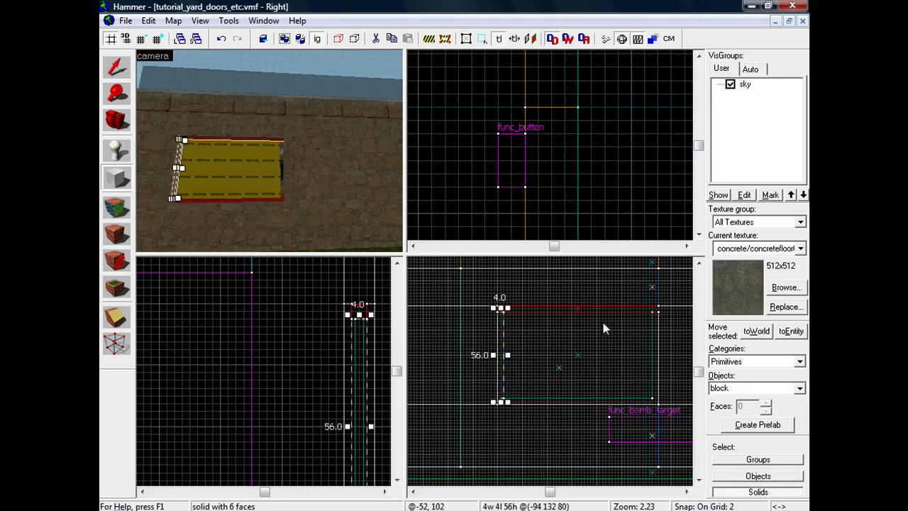
pyautogui.press('Return')
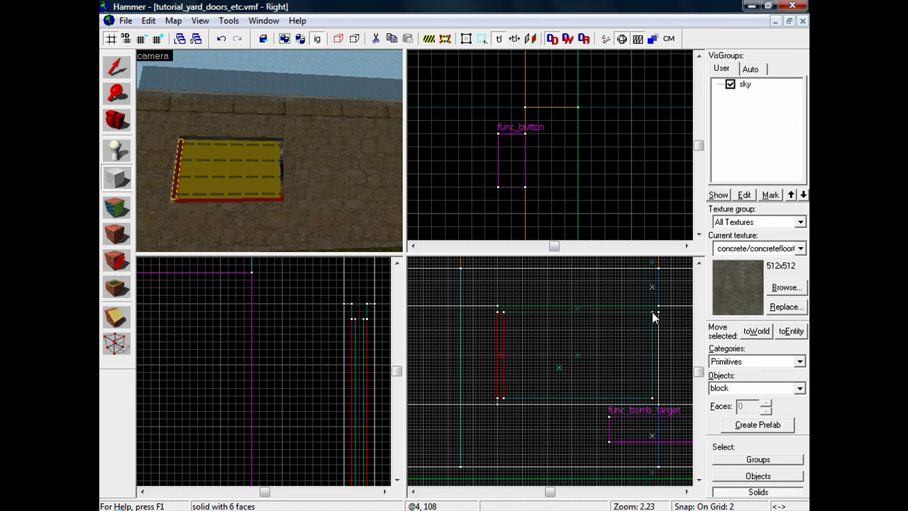
pyautogui.moveTo(652, 312); pyautogui.dragTo(496, 406)
pyautogui.press('Return')
# - Create the lower concrete frame strip, 104 wide by 4 high, across the full width of the opening
pyautogui.scroll(4, 511, 400)
pyautogui.press('Right')
pyautogui.press('Right')
pyautogui.press('Right')
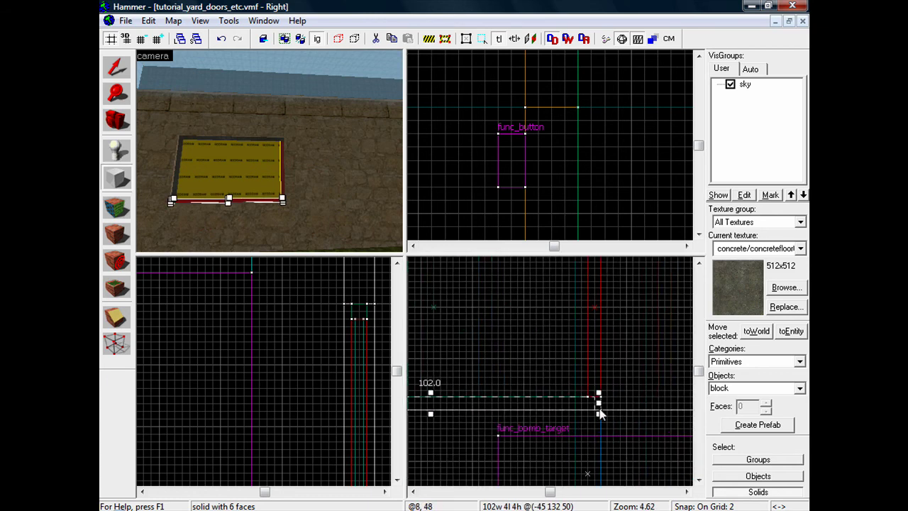
pyautogui.moveTo(599, 413); pyautogui.dragTo(604, 402)
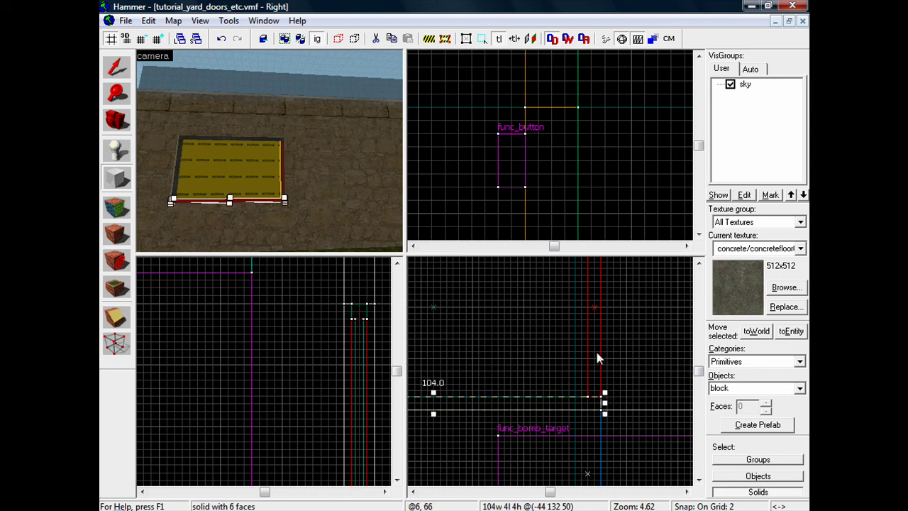
pyautogui.press('Return')
# - Inspect the framed nodraw pane up close, from the yard and from inside the room
pyautogui.click(127, 124)
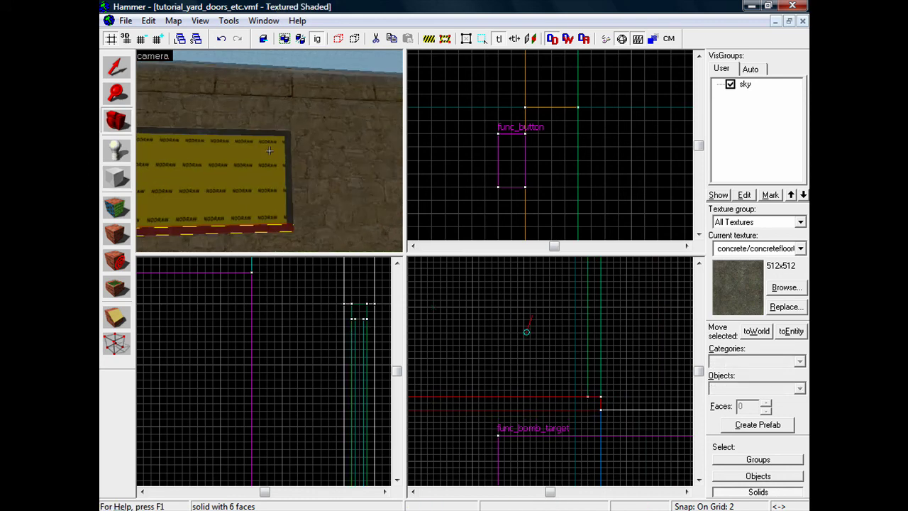
pyautogui.press('w')
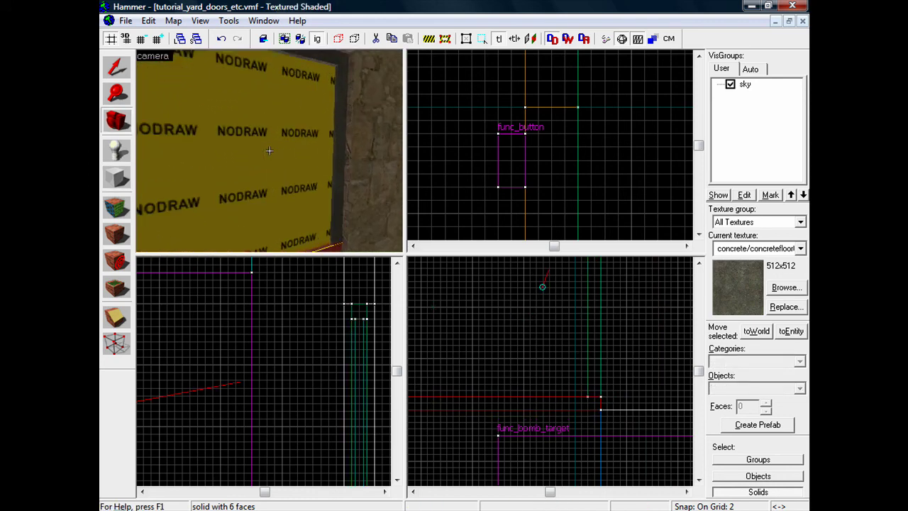
pyautogui.press('w')
pyautogui.press('a')
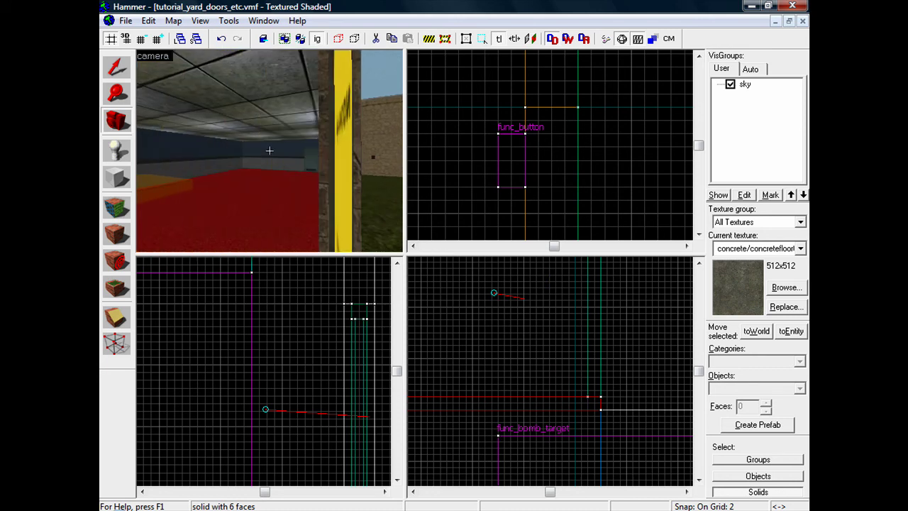
pyautogui.press('w')
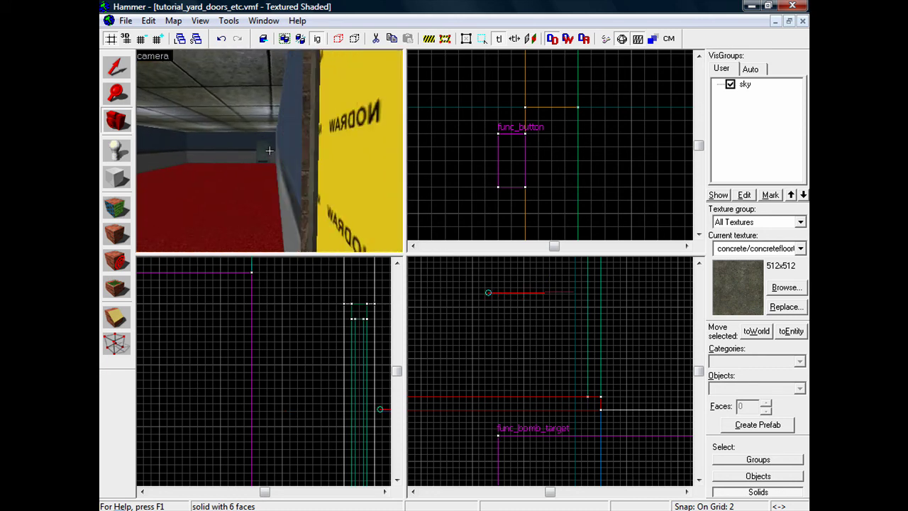
pyautogui.press('d')
pyautogui.press('z')
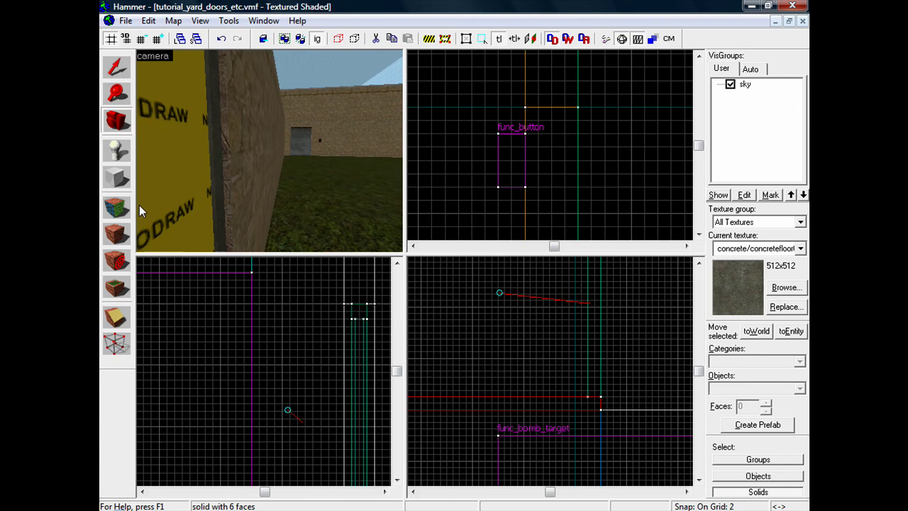
pyautogui.click(121, 208)
pyautogui.press('Escape')
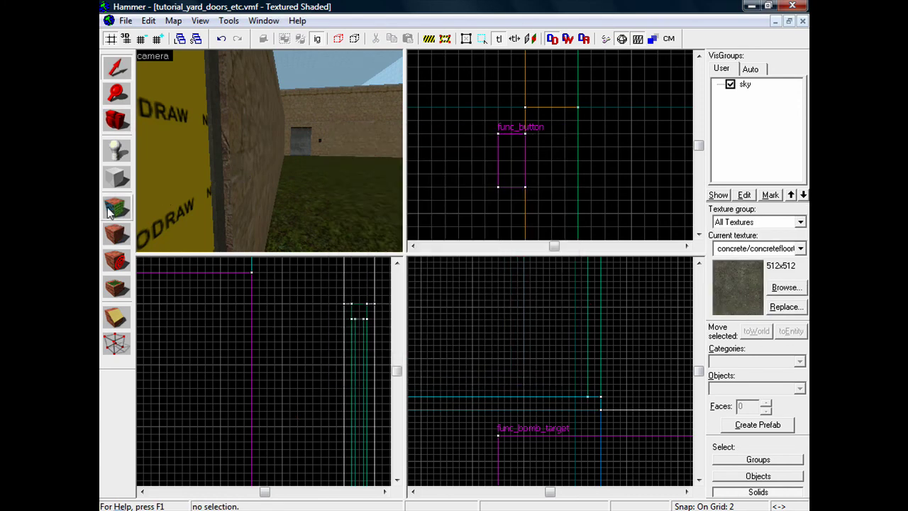
pyautogui.click(112, 208)
pyautogui.click(229, 159)
pyautogui.press('Left')
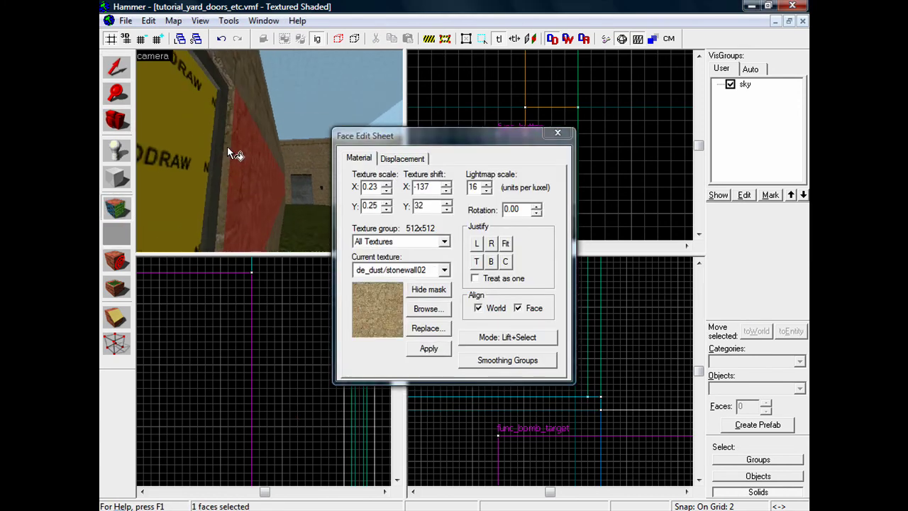
pyautogui.press('Left')
pyautogui.press('Up')
pyautogui.press('Left')
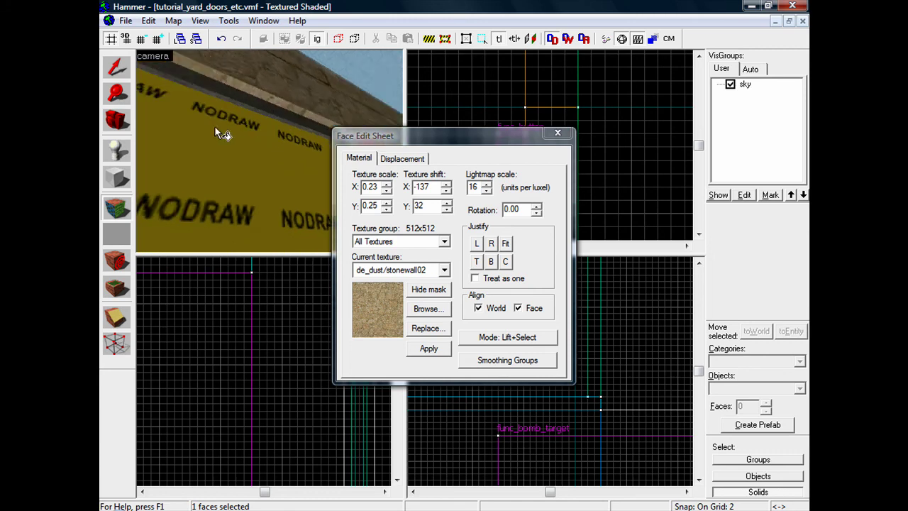
pyautogui.moveTo(215, 129); pyautogui.dragTo(237, 186)
pyautogui.click(120, 207)
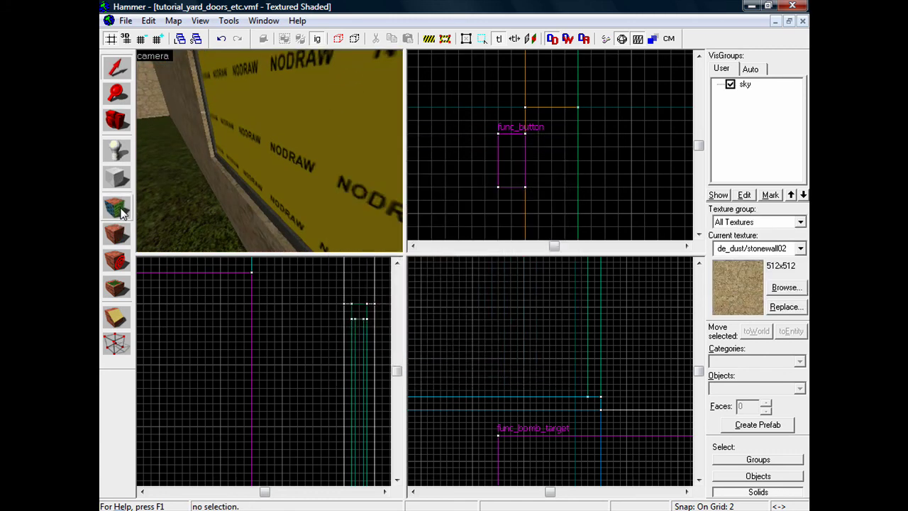
pyautogui.click(121, 211)
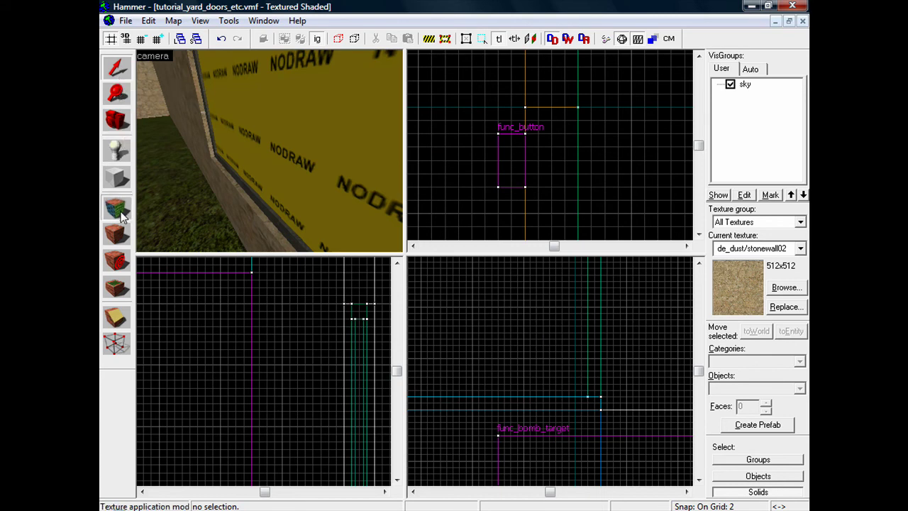
pyautogui.moveTo(186, 170); pyautogui.dragTo(245, 155)
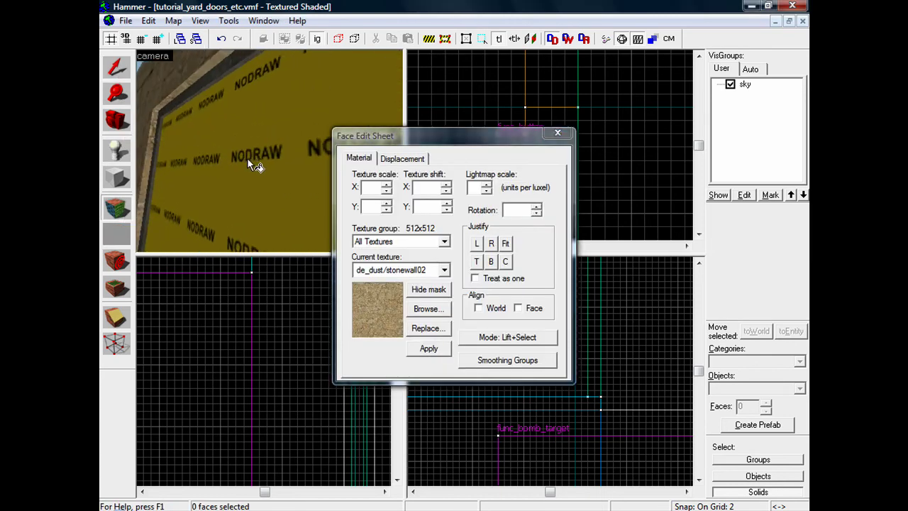
pyautogui.click(246, 158)
# - Apply the glass/offwndwb texture, filtered by "glass/off", to the pane's yard-side face and view the finished window
pyautogui.click(117, 119)
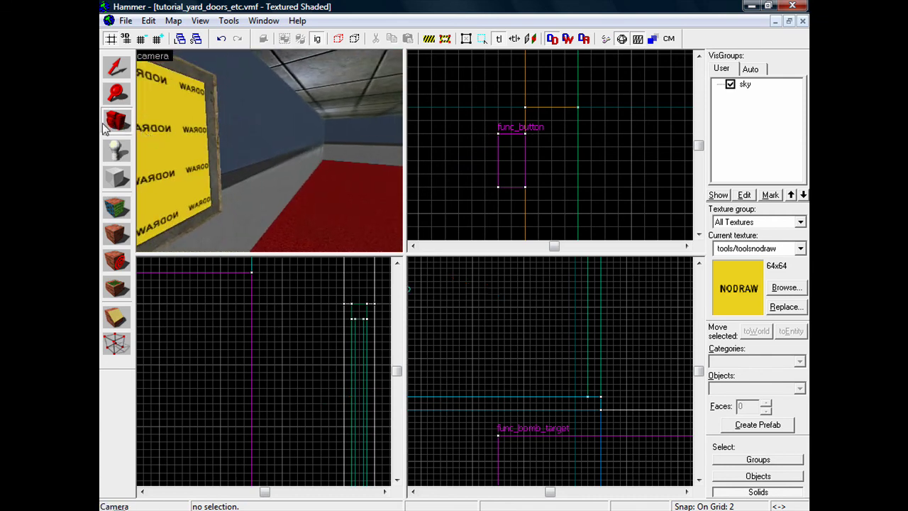
pyautogui.moveTo(203, 142); pyautogui.dragTo(269, 150)
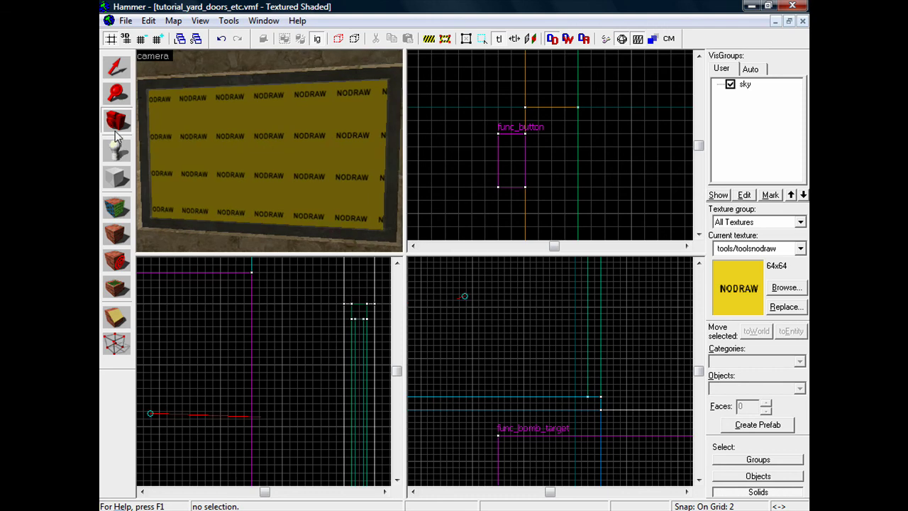
pyautogui.click(119, 207)
pyautogui.click(236, 139)
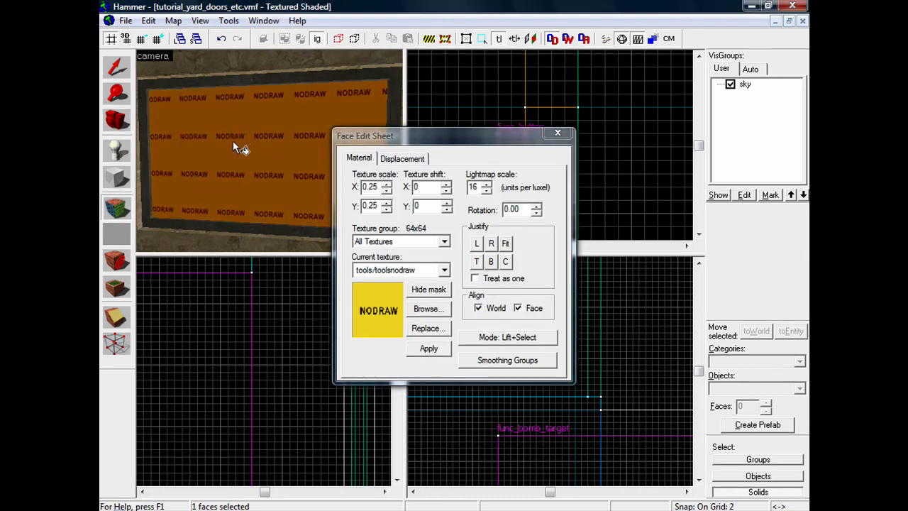
pyautogui.click(429, 309)
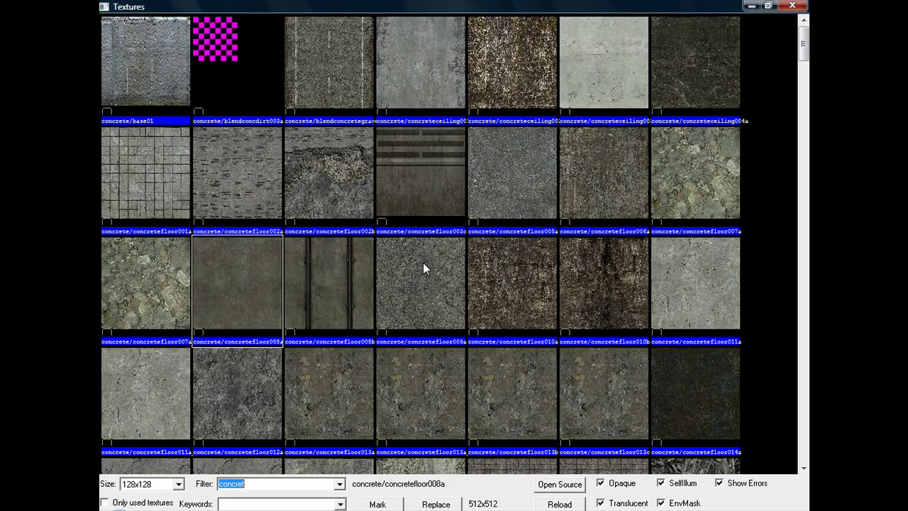
pyautogui.write('glass')
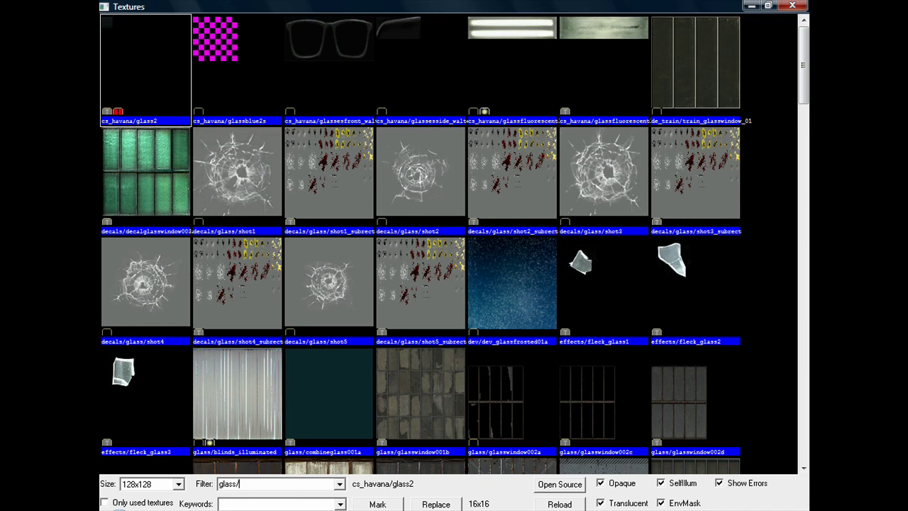
pyautogui.write('/off')
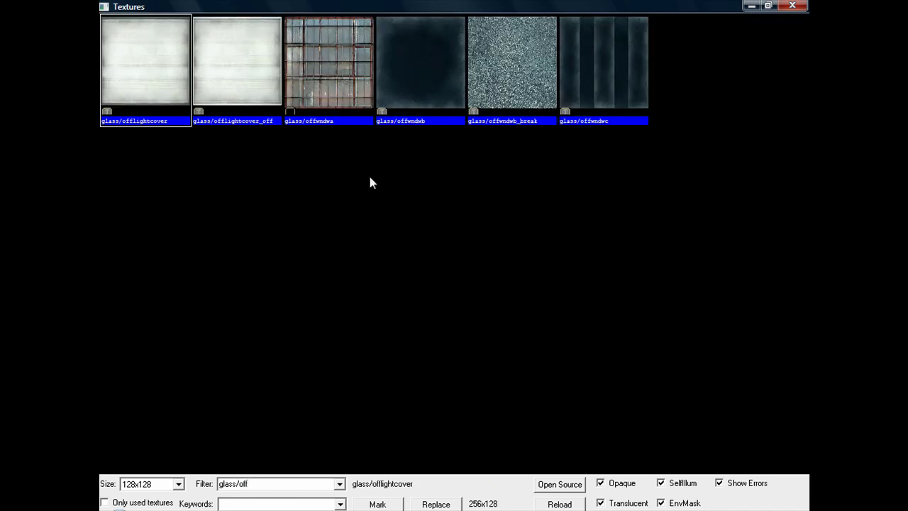
pyautogui.click(435, 65)
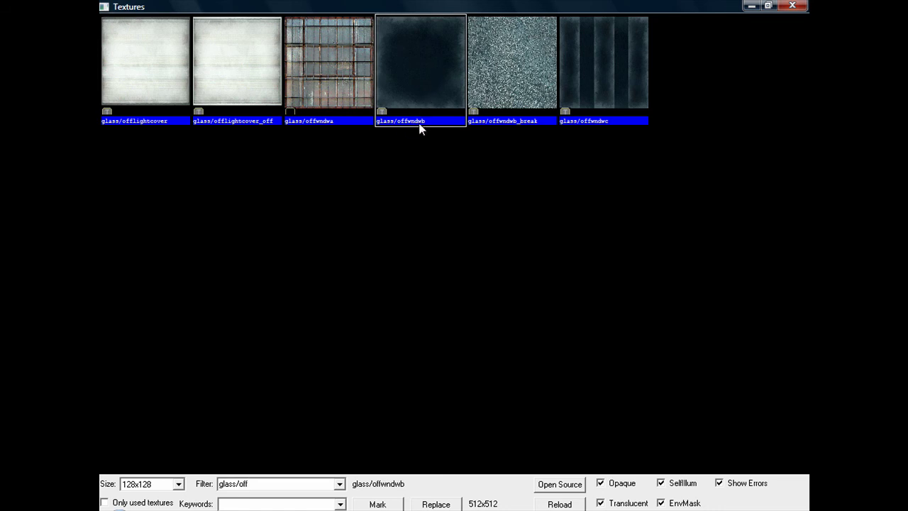
pyautogui.doubleClick(427, 90)
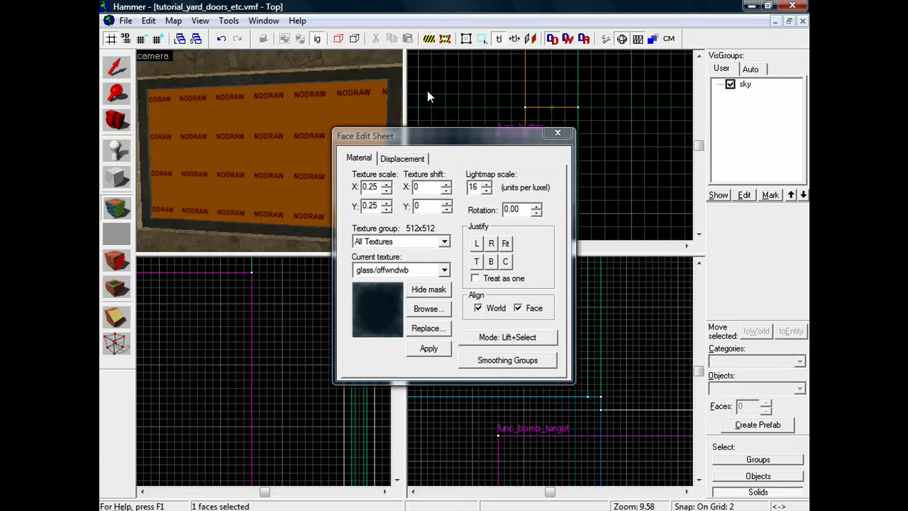
pyautogui.click(430, 349)
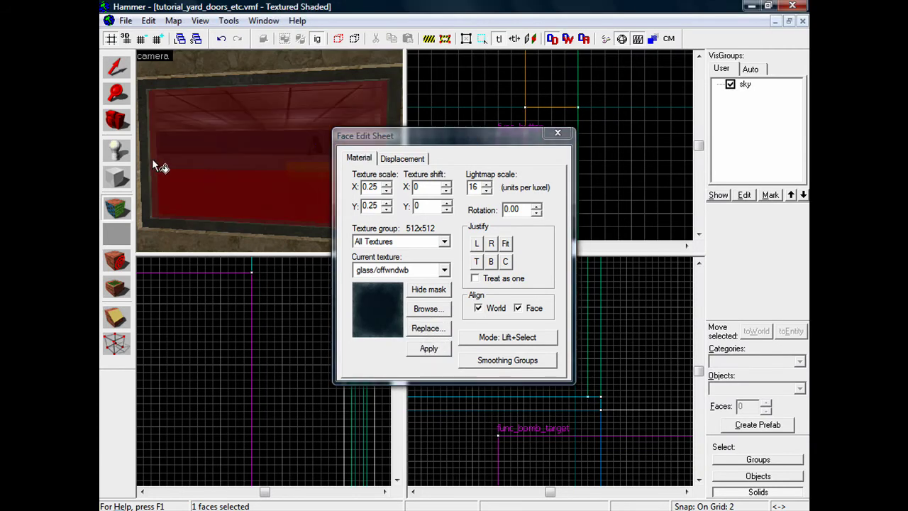
pyautogui.click(118, 123)
pyautogui.moveTo(185, 142); pyautogui.dragTo(269, 150)
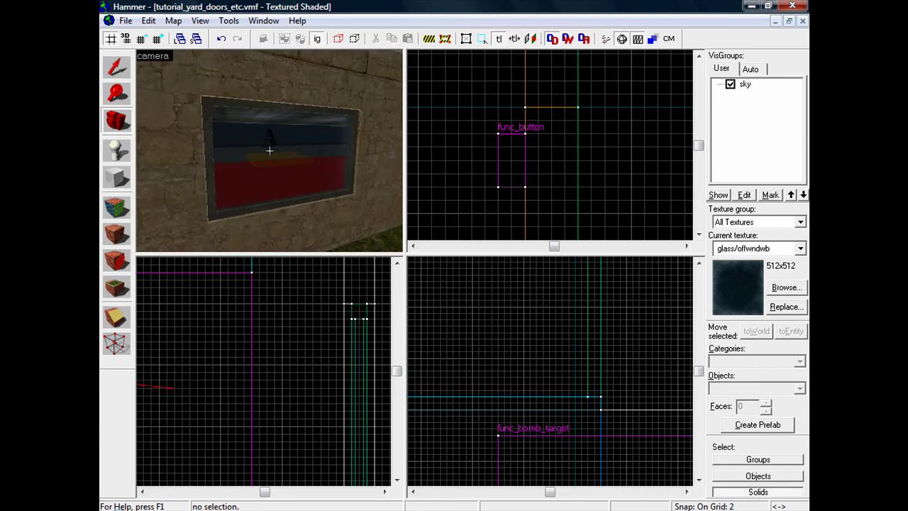
# - Tie the window's glass pane to an entity and set its class to func_breakable_surf
pyautogui.hotkey('shift', 's')
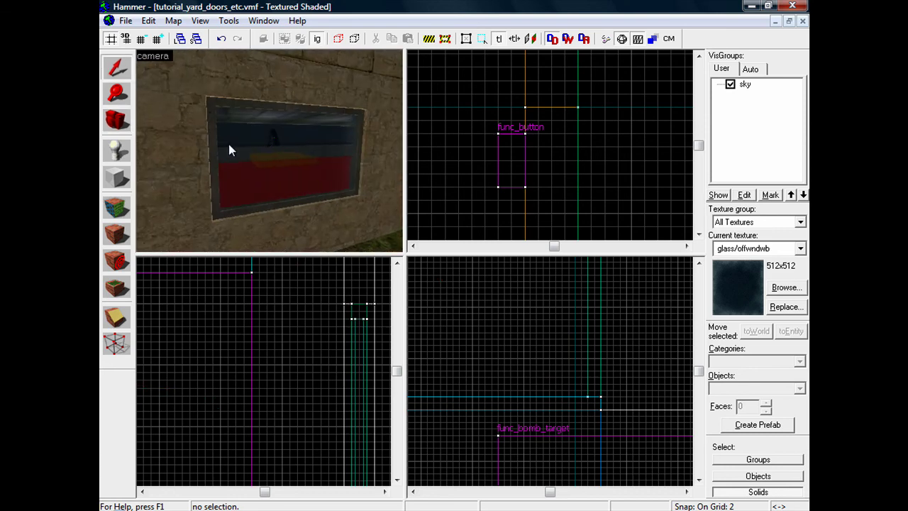
pyautogui.click(280, 146)
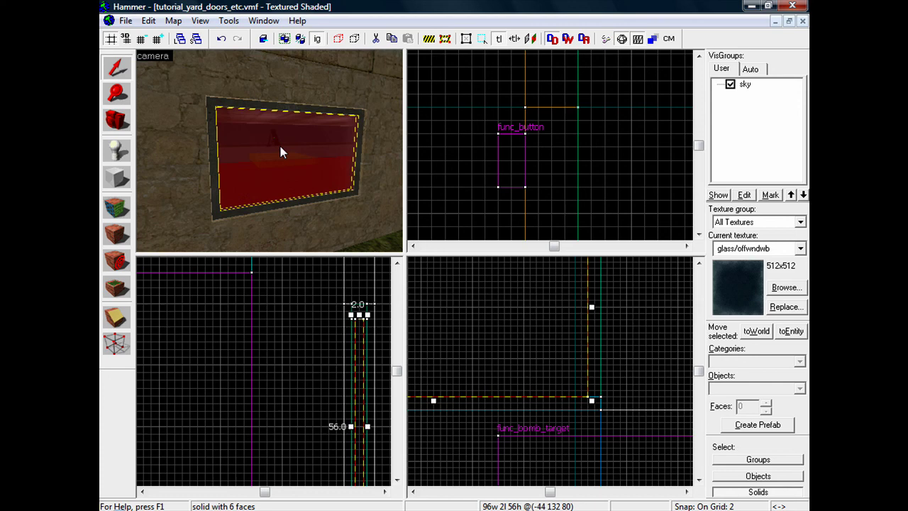
pyautogui.hotkey('ctrl', 't')
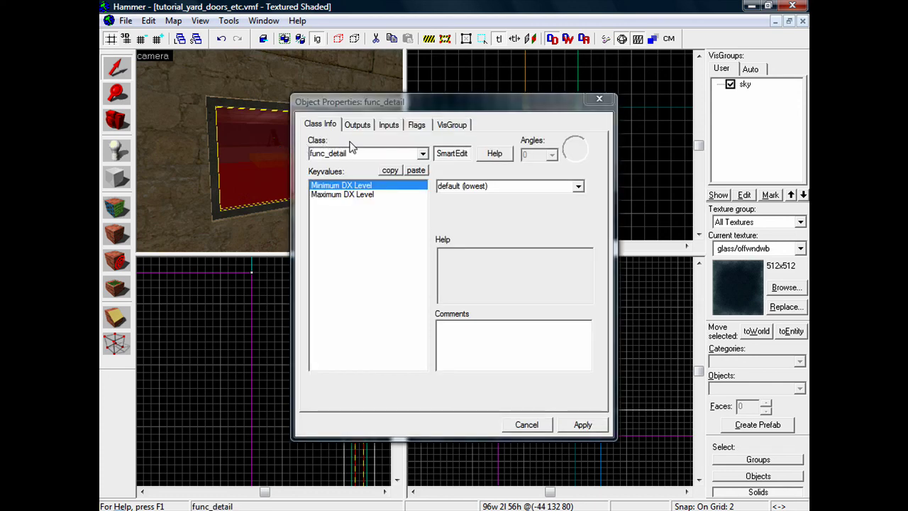
pyautogui.click(423, 154)
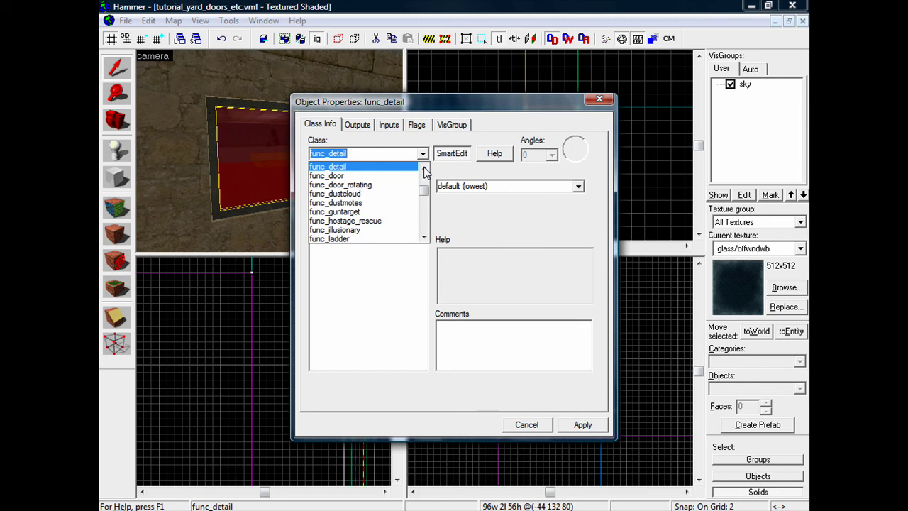
pyautogui.click(423, 169)
pyautogui.click(424, 169)
pyautogui.click(424, 169)
pyautogui.click(424, 169)
pyautogui.click(424, 169)
pyautogui.click(423, 169)
pyautogui.click(424, 169)
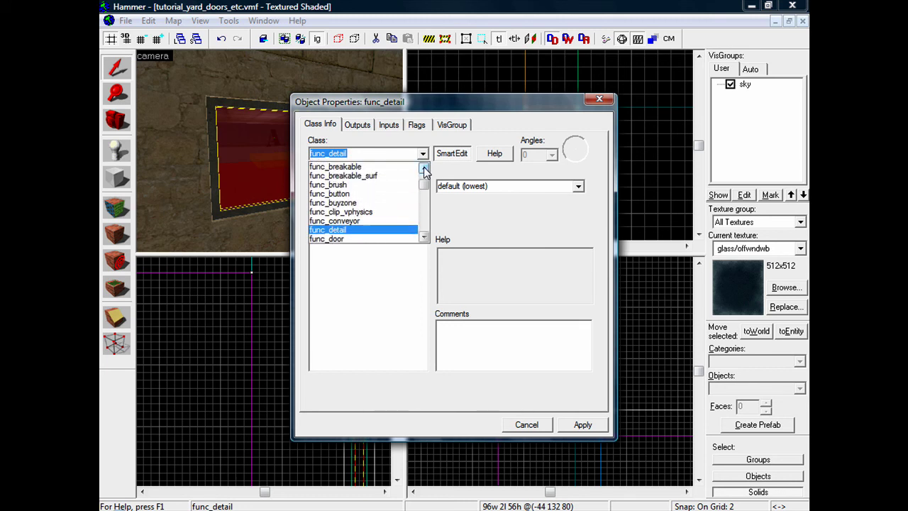
pyautogui.click(380, 178)
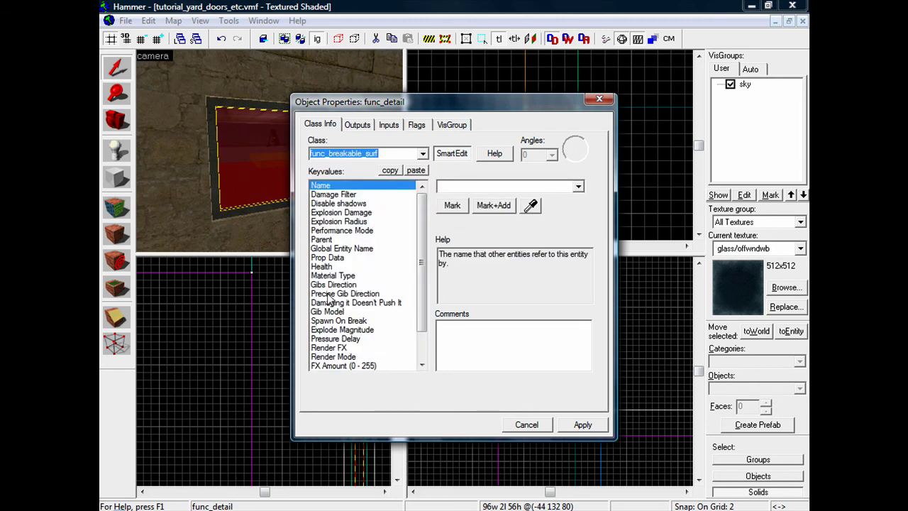
# - Check the breakable pane's Health keyvalue, then apply the entity properties and close them
pyautogui.click(340, 268)
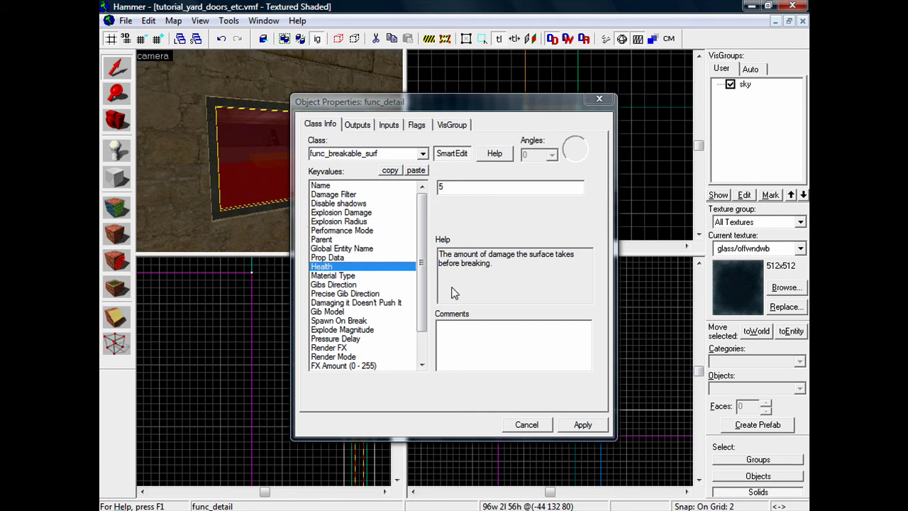
pyautogui.click(583, 426)
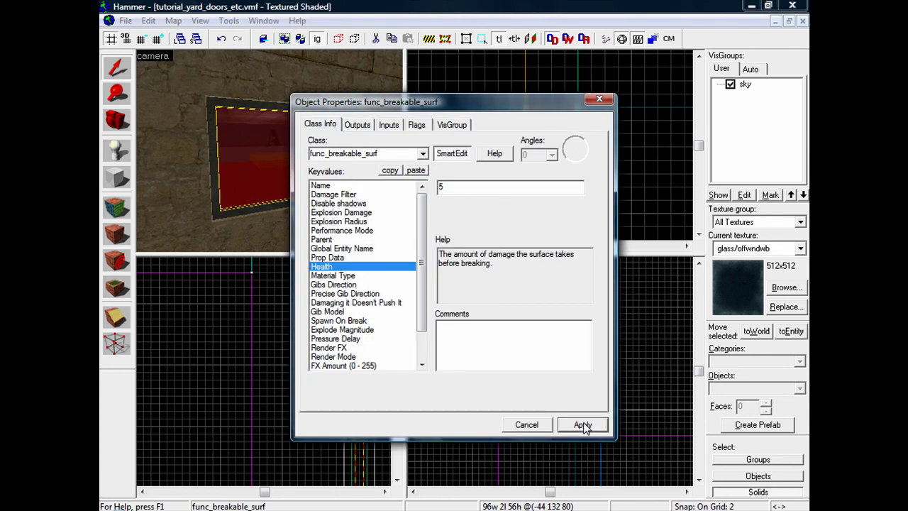
pyautogui.click(526, 424)
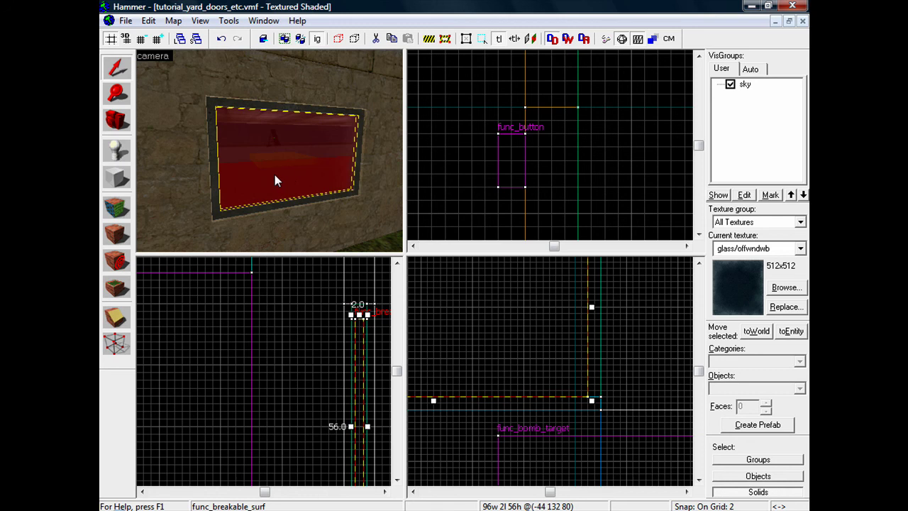
# - Browse the textures filtered by "croyf" at 512x512 size, examining the brick walls with painted windows
pyautogui.click(782, 289)
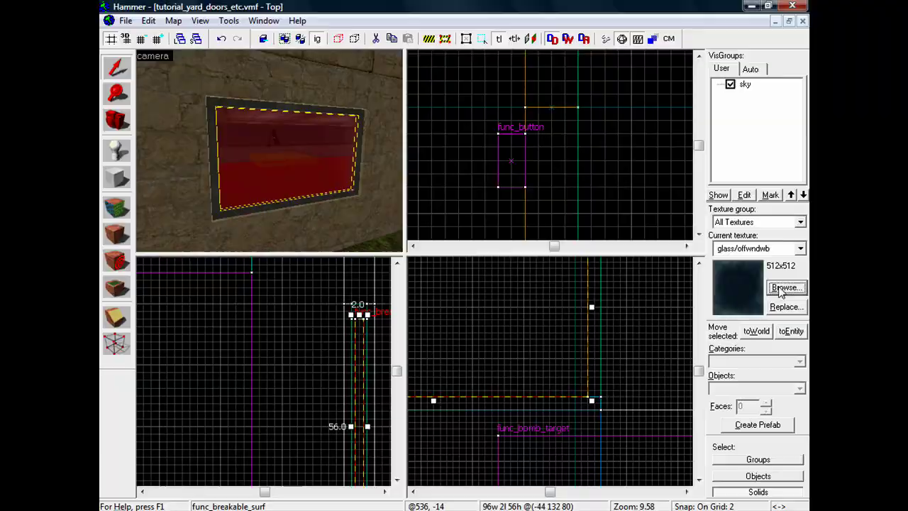
pyautogui.write('croyf')
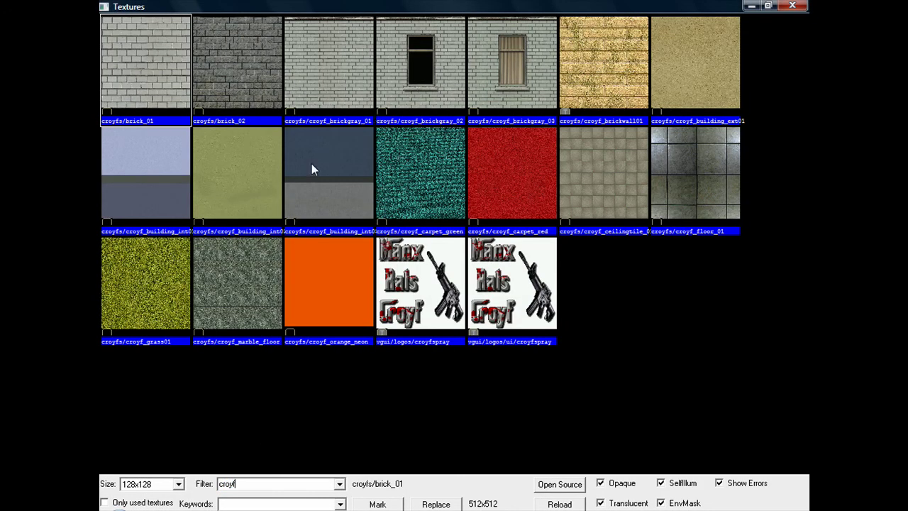
pyautogui.click(179, 485)
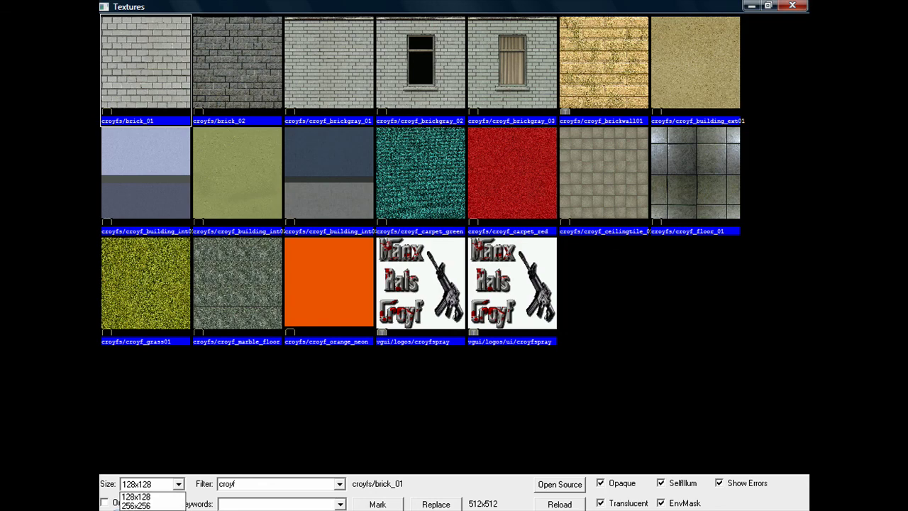
pyautogui.click(153, 510)
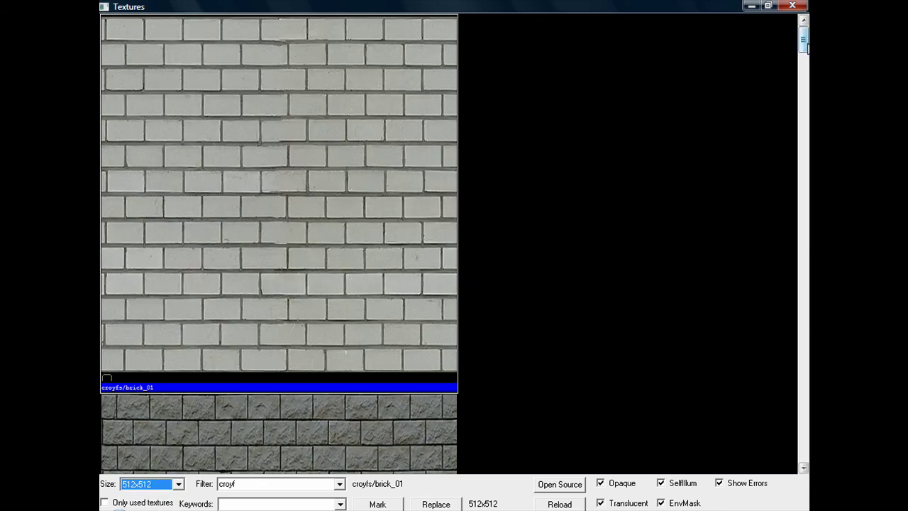
pyautogui.moveTo(805, 46); pyautogui.dragTo(807, 135)
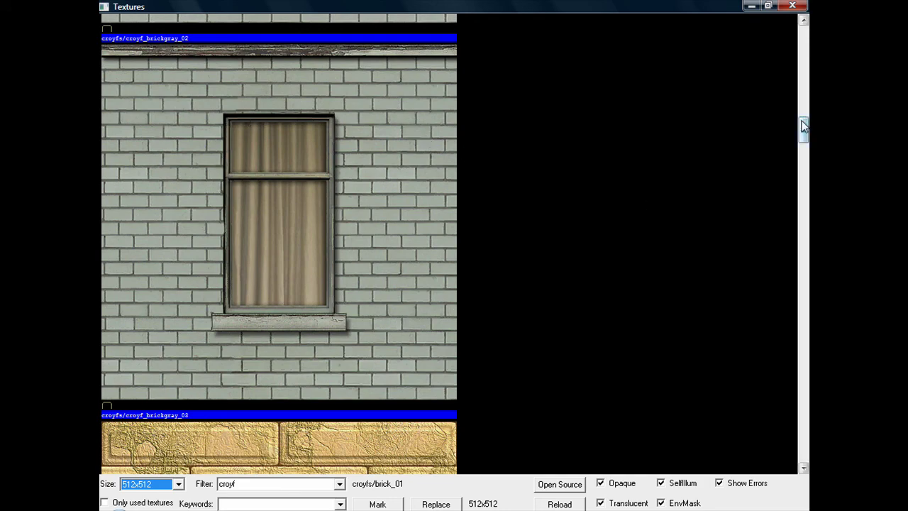
pyautogui.moveTo(805, 126); pyautogui.dragTo(806, 279)
pyautogui.click(792, 6)
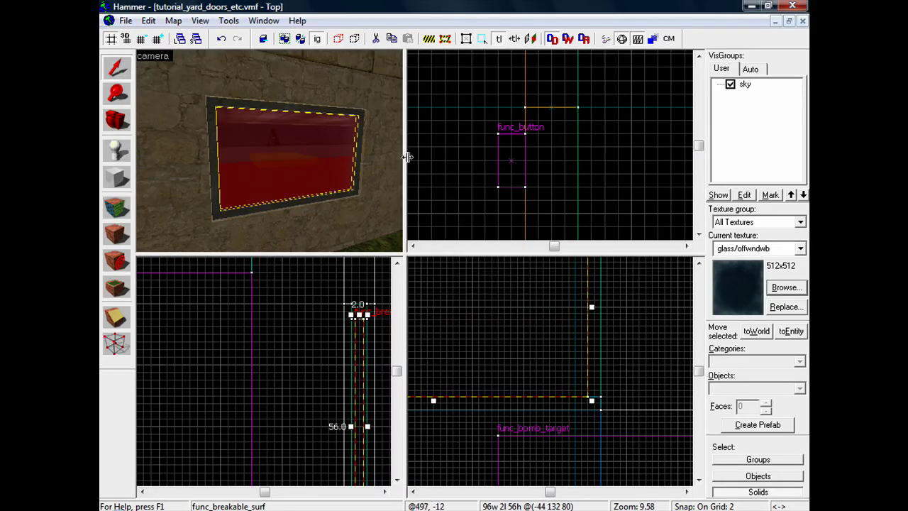
pyautogui.click(306, 232)
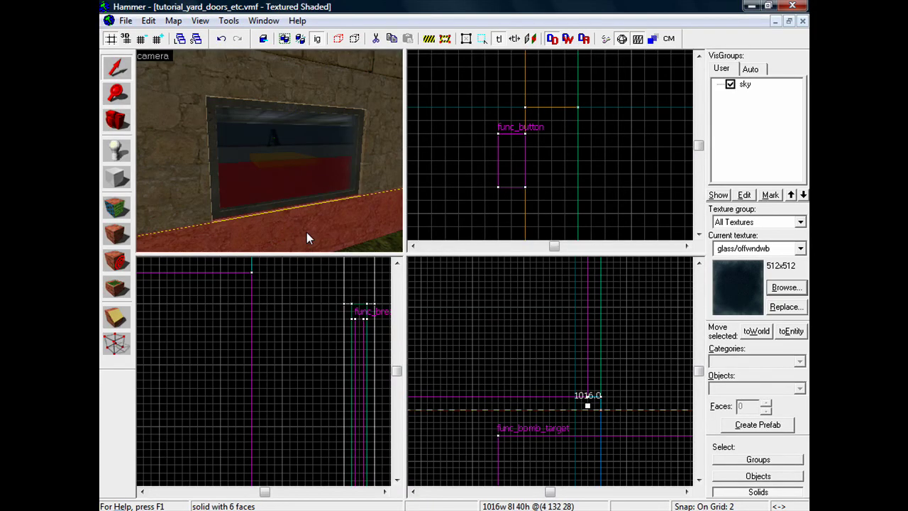
pyautogui.click(301, 178)
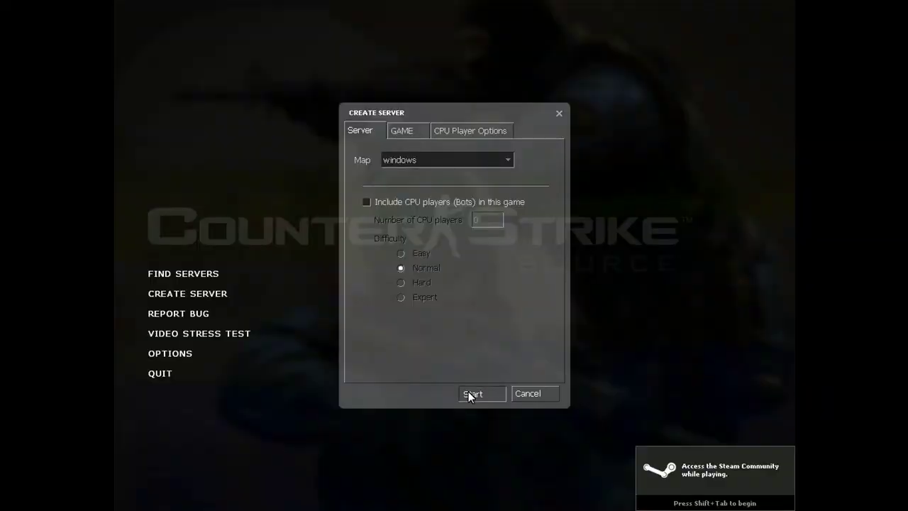
# - Switch to Counter-Strike: Source, start a server on the windows map without bots and join the CT forces
pyautogui.click(468, 393)
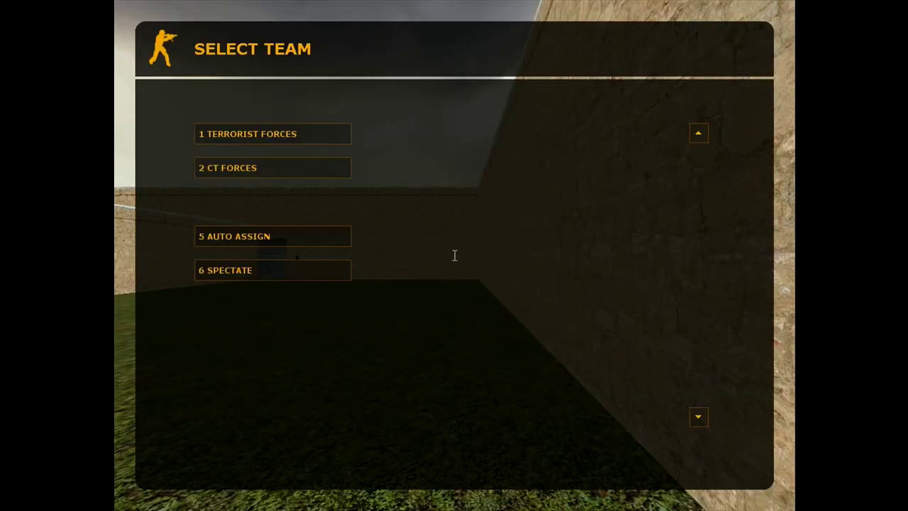
pyautogui.press('2')
pyautogui.press('1')
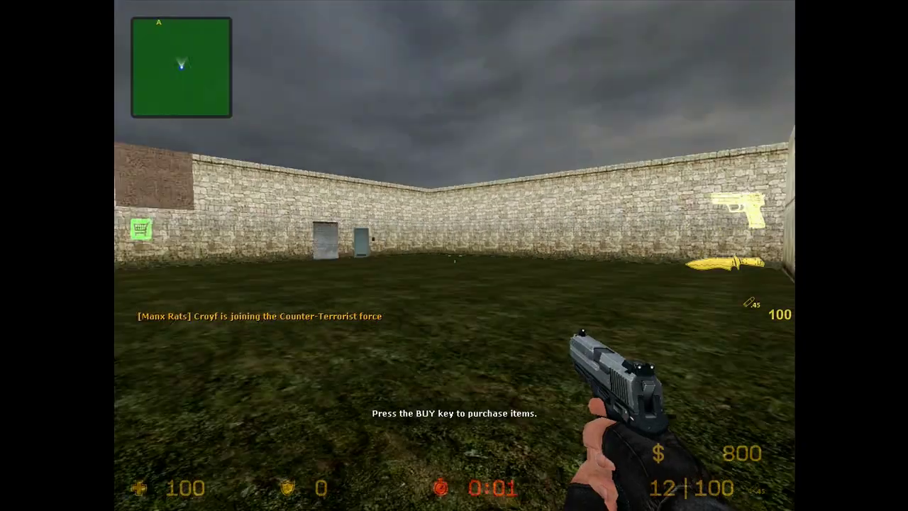
# - Cross the yard, fire two test shots and open the blue-grey door with the button beside it
pyautogui.press('w')
pyautogui.press('w')
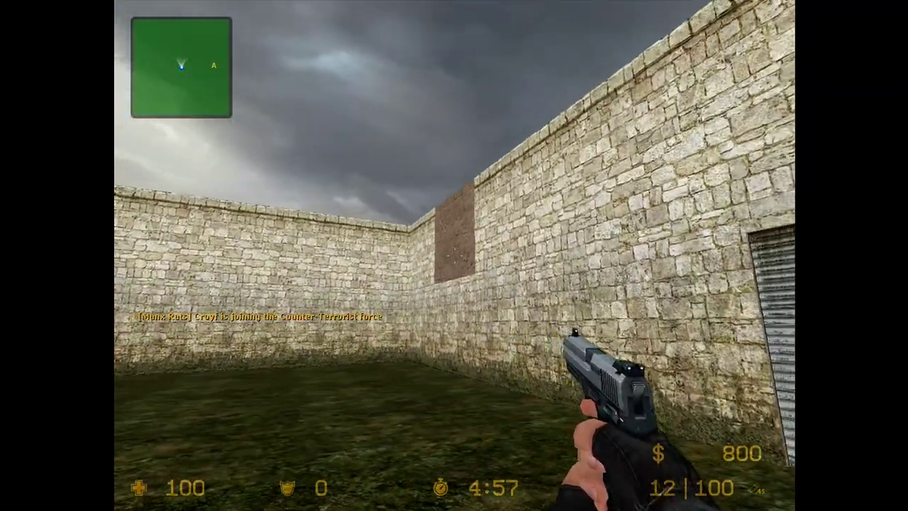
pyautogui.click(454, 256)
pyautogui.click(455, 255)
pyautogui.press('w')
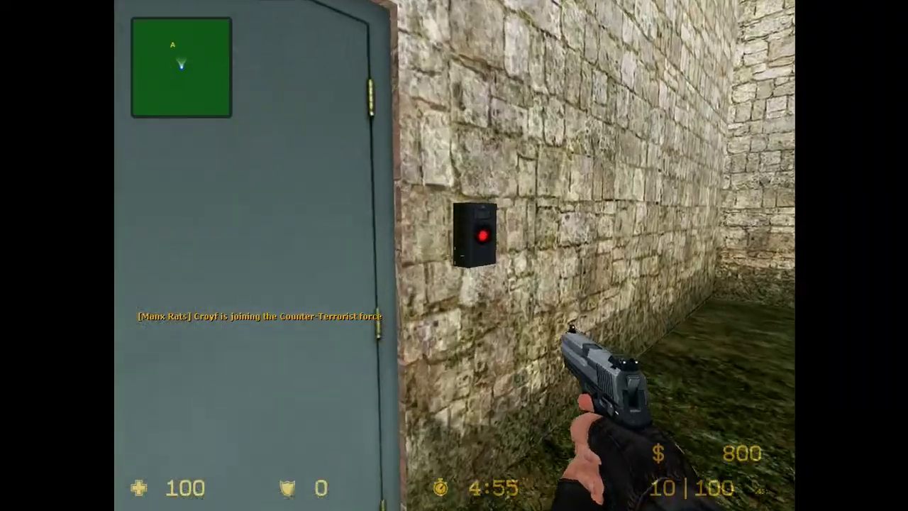
pyautogui.press('e')
pyautogui.press('s')
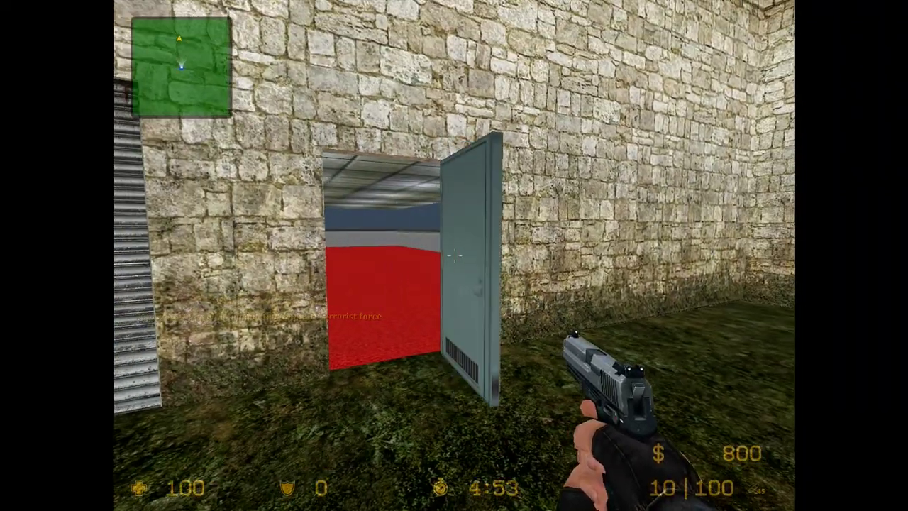
# - Enter the red-carpeted room and examine the framed glass window from inside
pyautogui.press('w')
pyautogui.press('w')
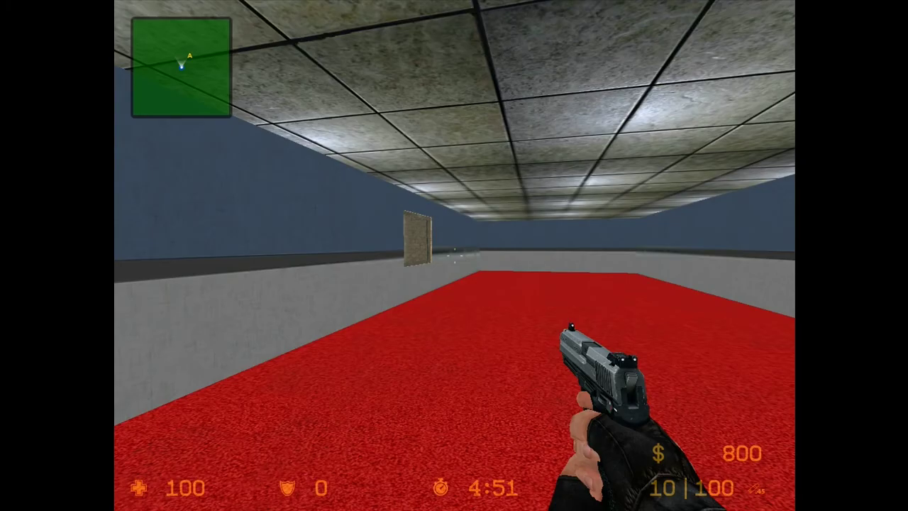
pyautogui.press('w')
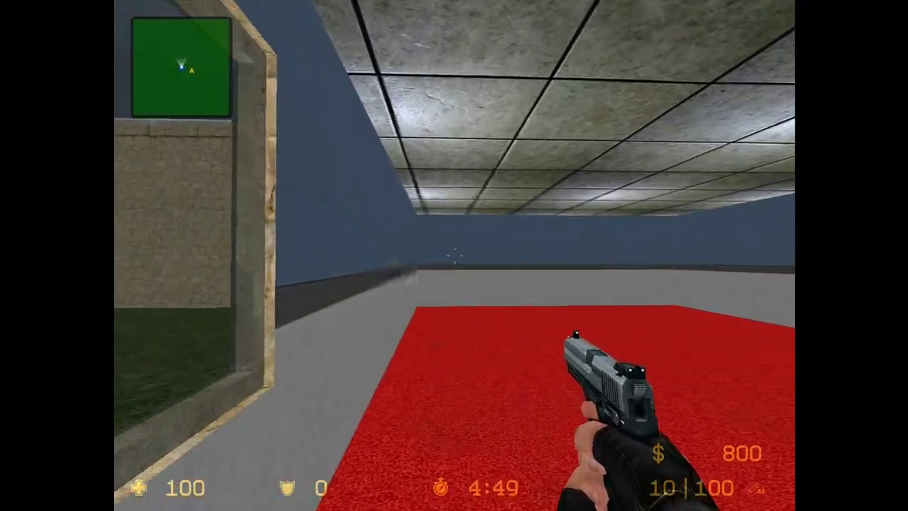
pyautogui.press('d')
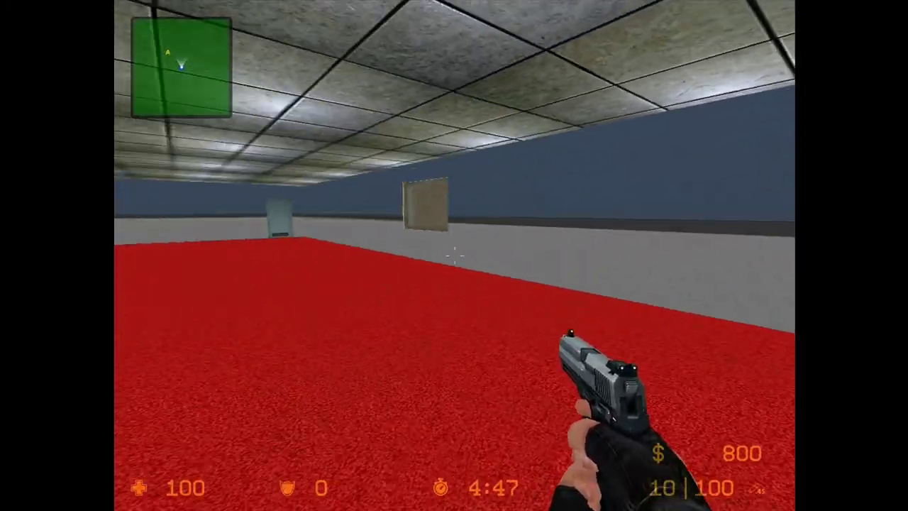
pyautogui.press('w')
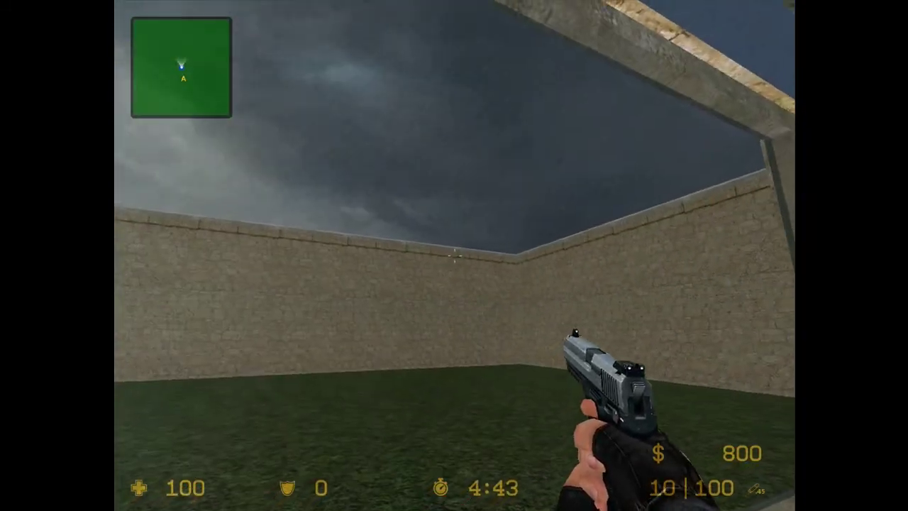
# - Shoot the window glass from inside, jump through the opening and view the broken pane from the yard
pyautogui.click(454, 255)
pyautogui.press('s')
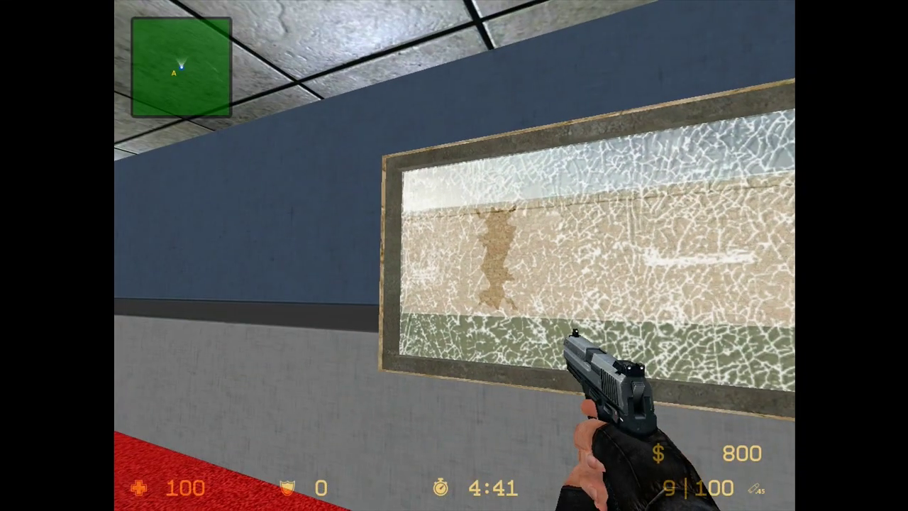
pyautogui.press('w')
pyautogui.press('space')
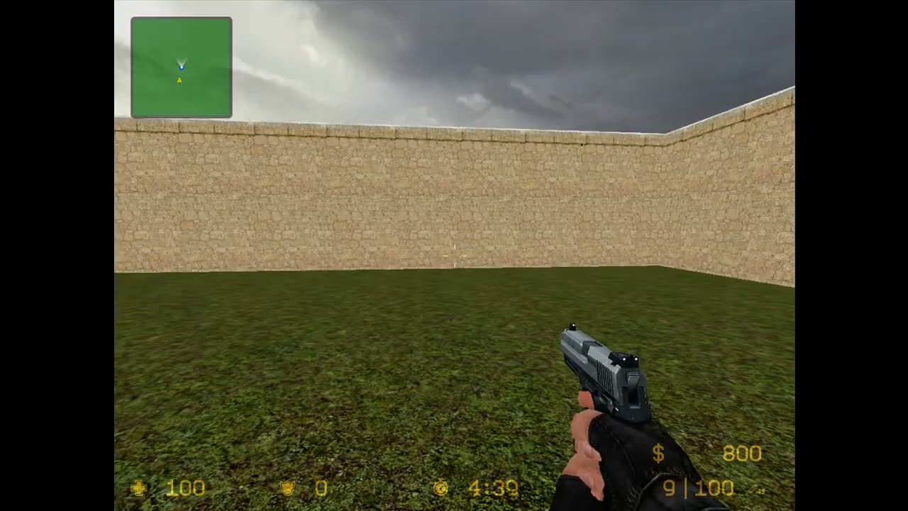
pyautogui.press('s')
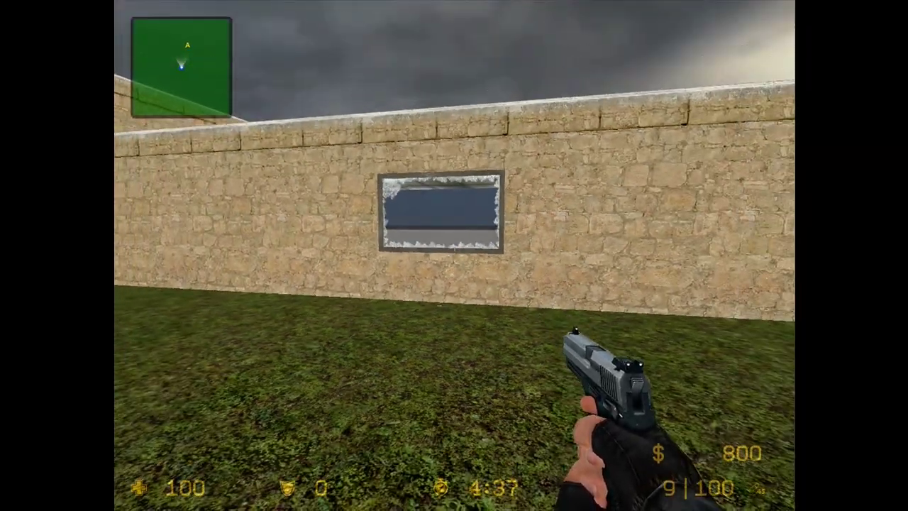
# - Run the kill command in the console to respawn in the yard and return to the game
pyautogui.press('`')
pyautogui.write('ki')
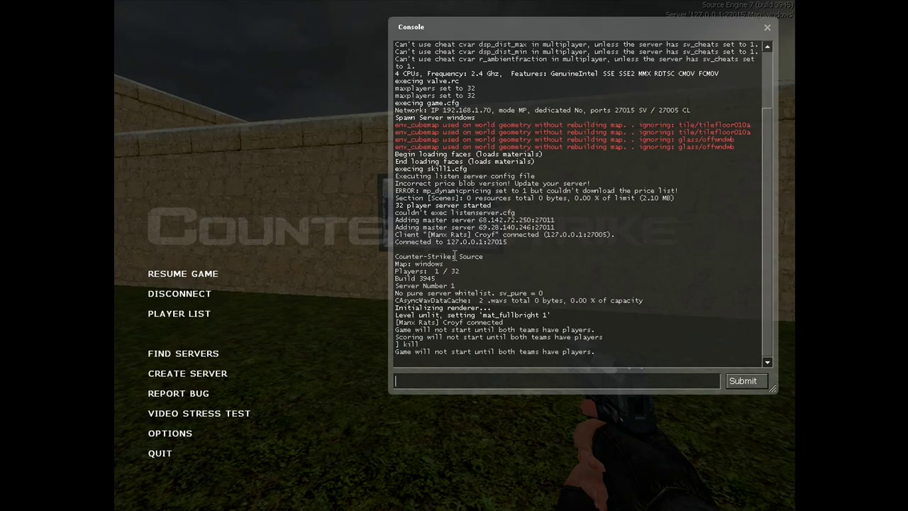
pyautogui.press('Escape')
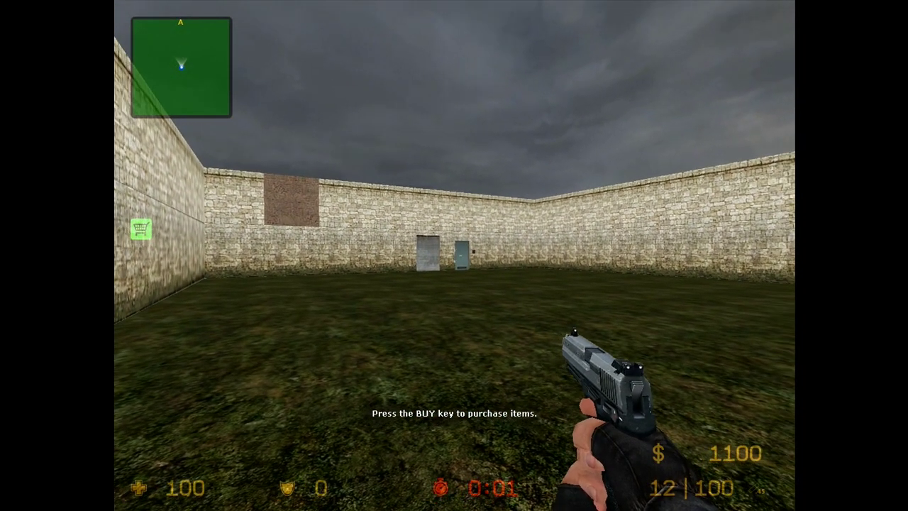
# - Walk back across the yard towards the shutter and the blue-grey door, switching weapons on the way
pyautogui.press('w')
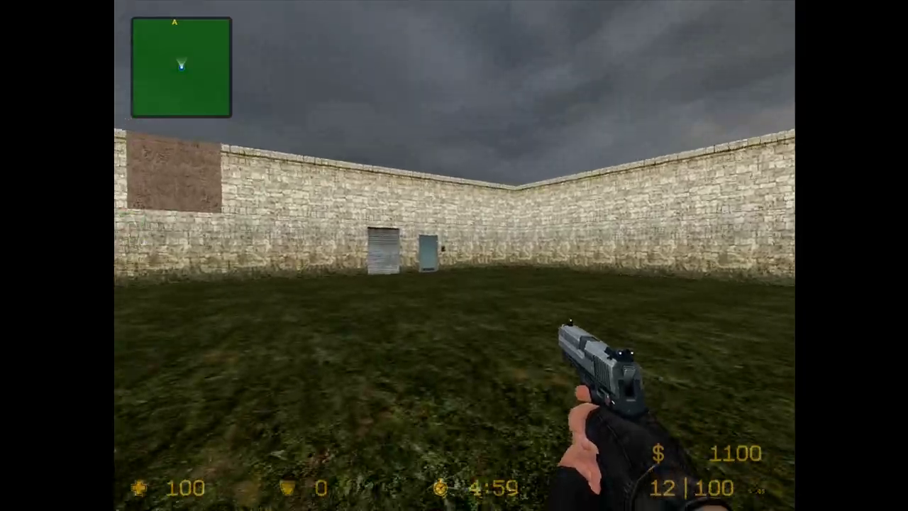
pyautogui.press('w')
pyautogui.press('q')
pyautogui.press('q')
pyautogui.press('q')
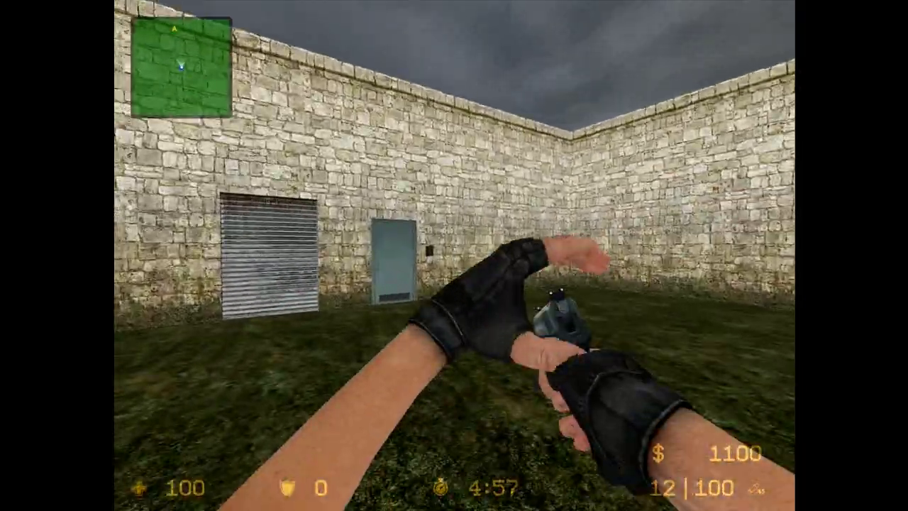